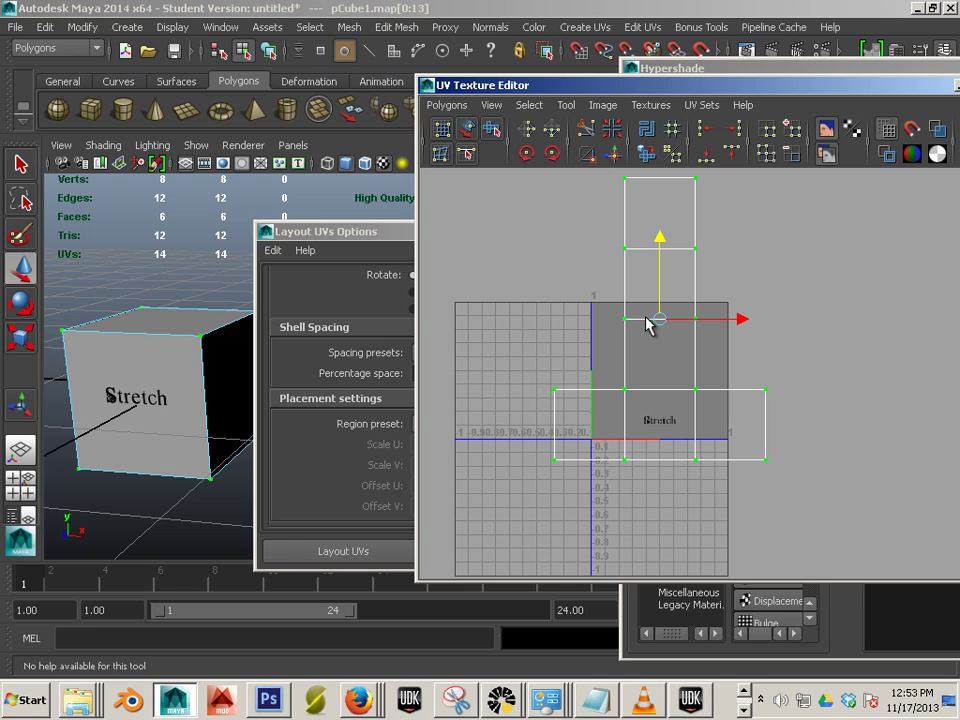
- Examine the "Stretch" lettering on the cube's front face up close in the perspective view
scroll(154, 446, "up", 3)
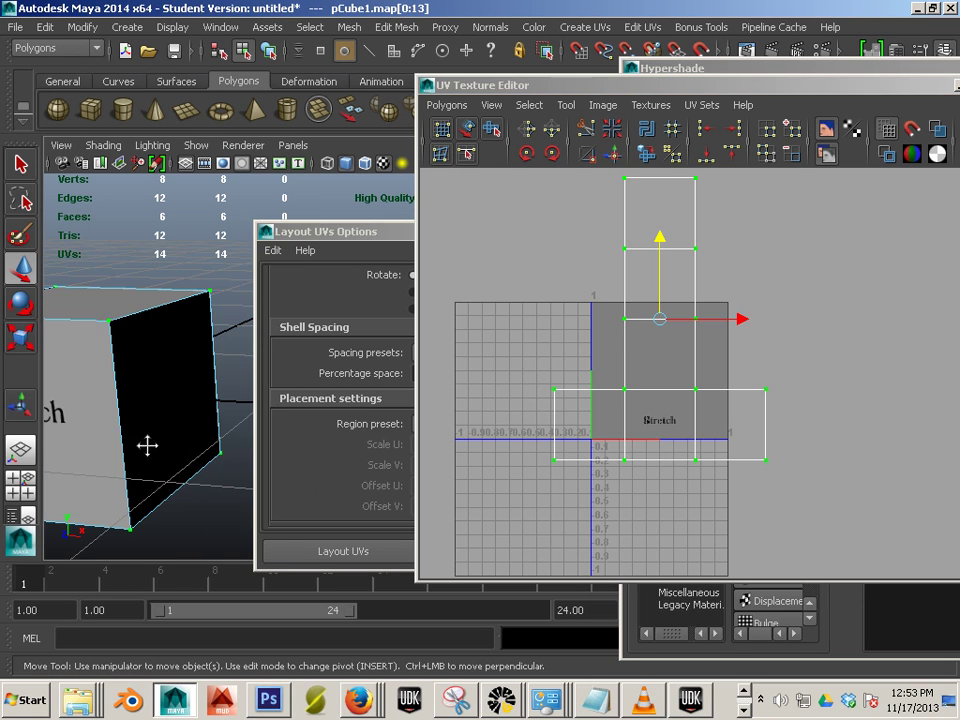
scroll(186, 436, "down", 2)
scroll(186, 437, "up", 3)
scroll(170, 420, "down", 3)
scroll(158, 313, "up", 3)
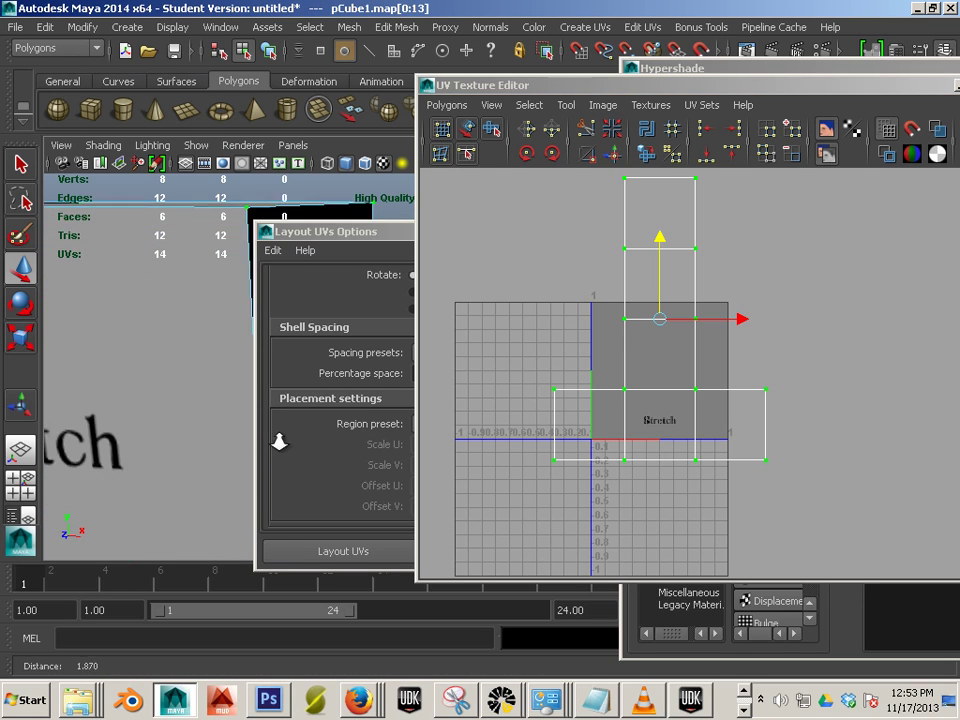
middle_click_drag(158, 313, 140, 420, "alt")
scroll(150, 312, "down", 4)
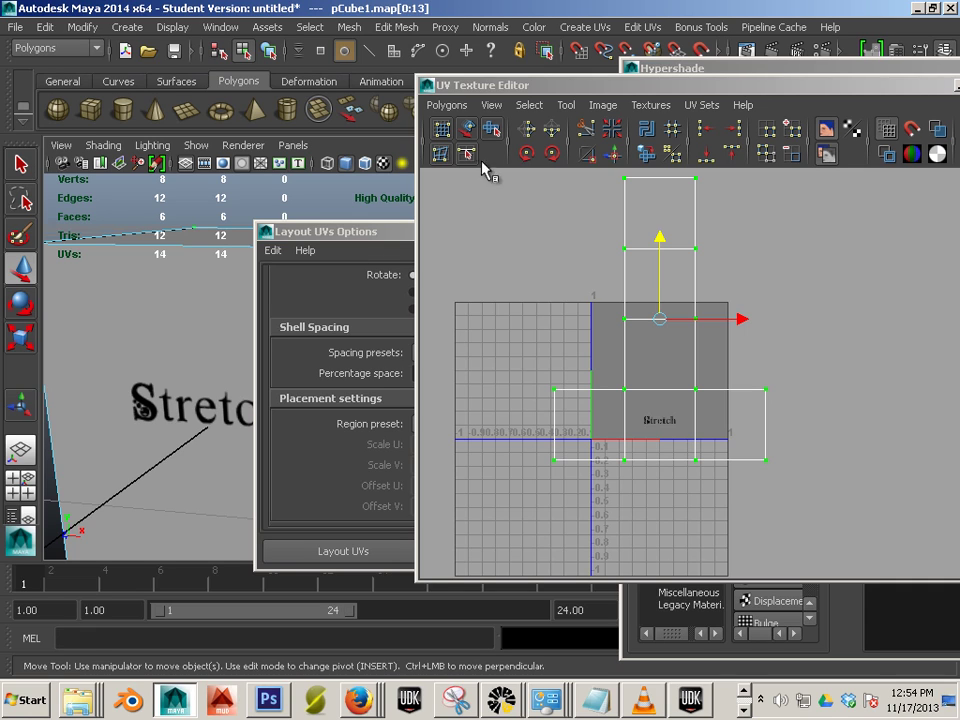
- Reset the Layout UVs options to their defaults and apply the layout to the cube's UV shell
left_click(449, 108)
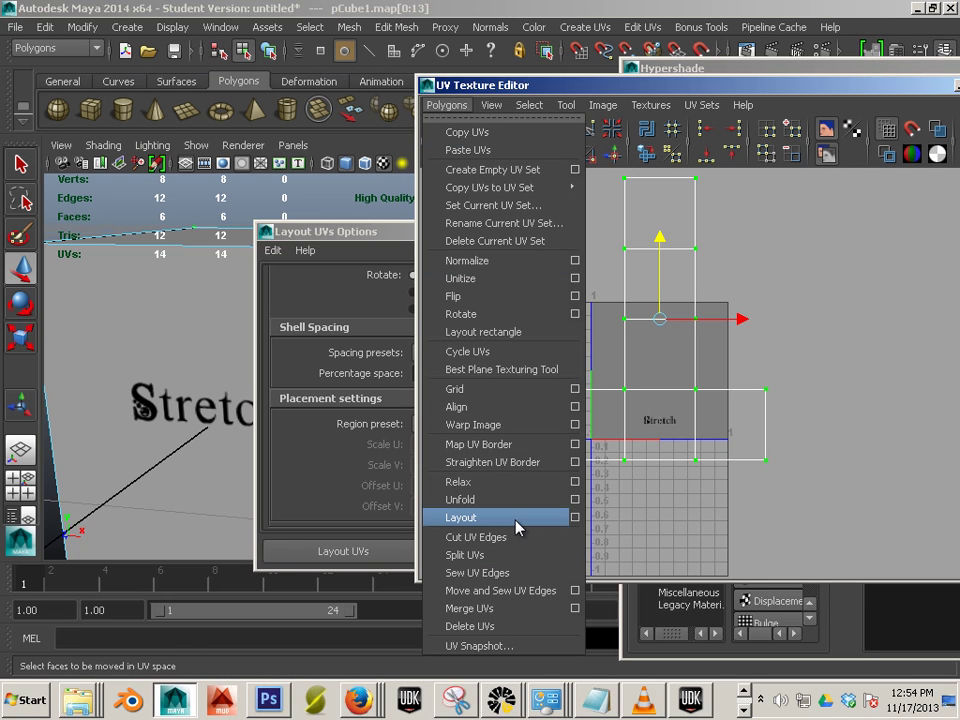
left_click(574, 517)
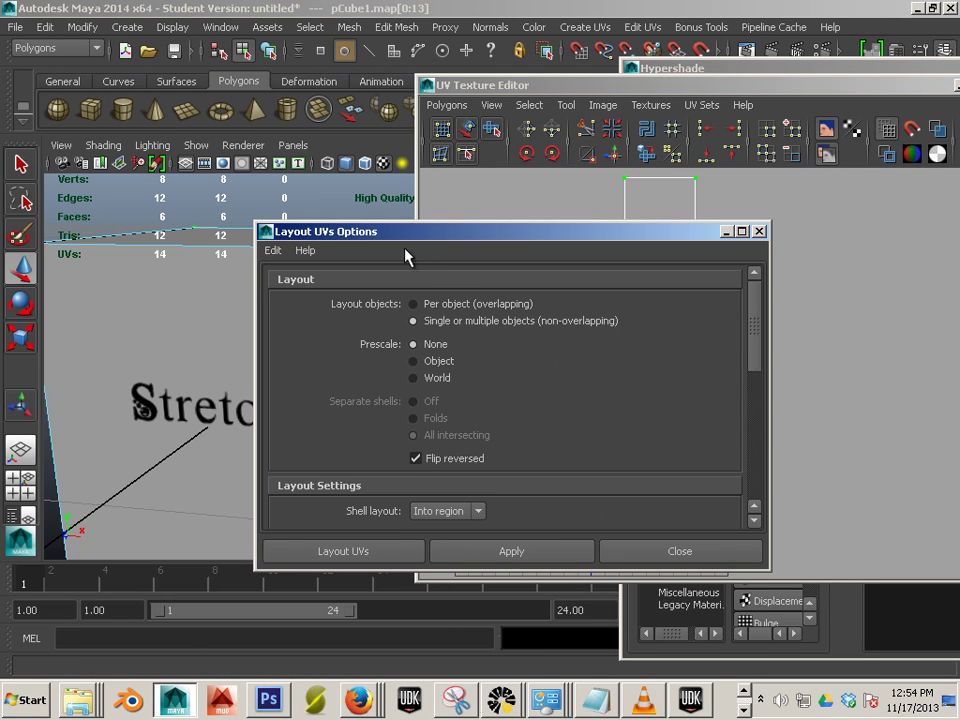
left_click_drag(432, 240, 697, 172)
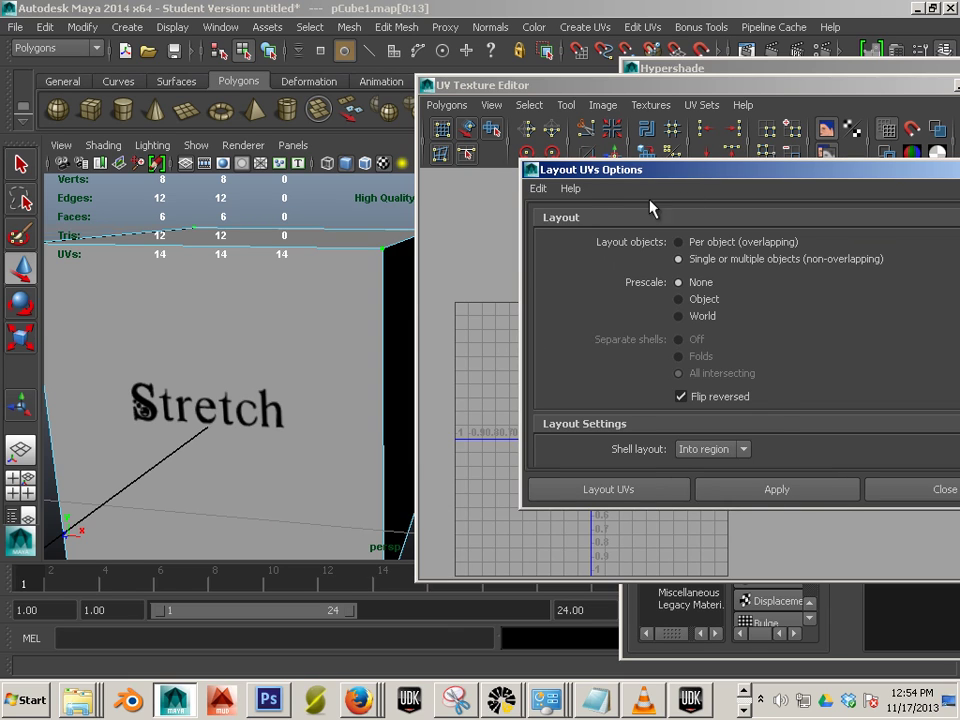
left_click(538, 189)
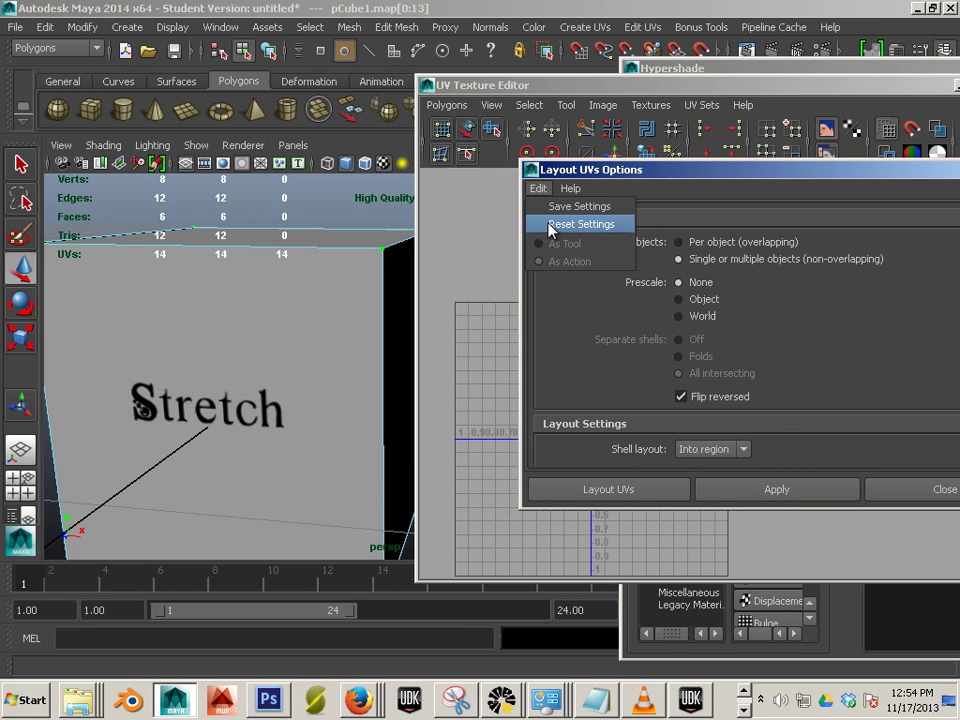
left_click(556, 223)
left_click_drag(600, 170, 777, 210)
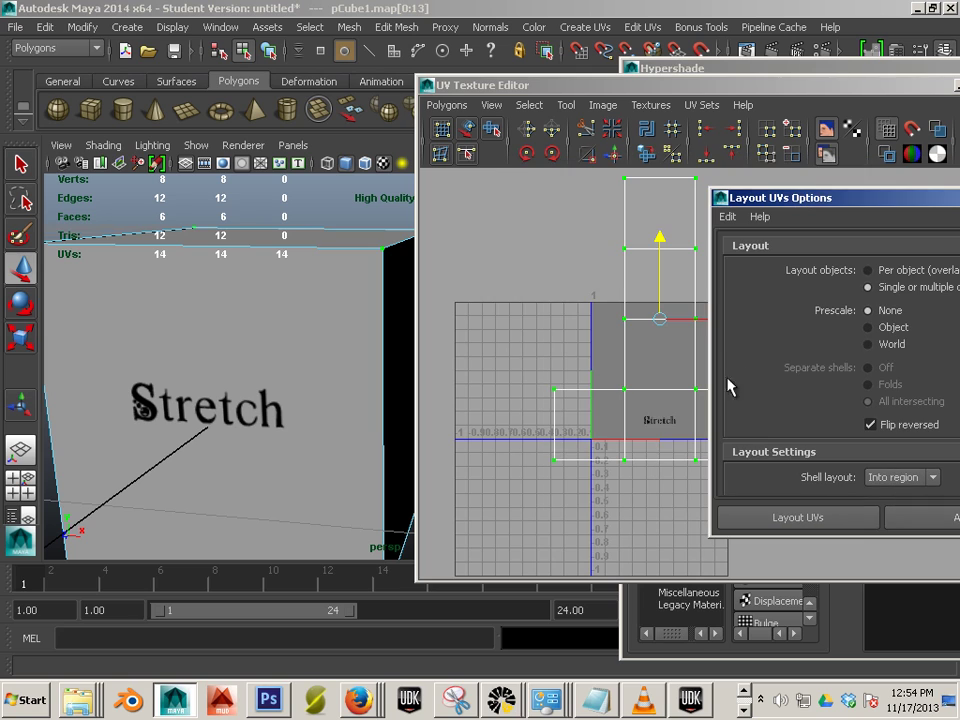
left_click(897, 522)
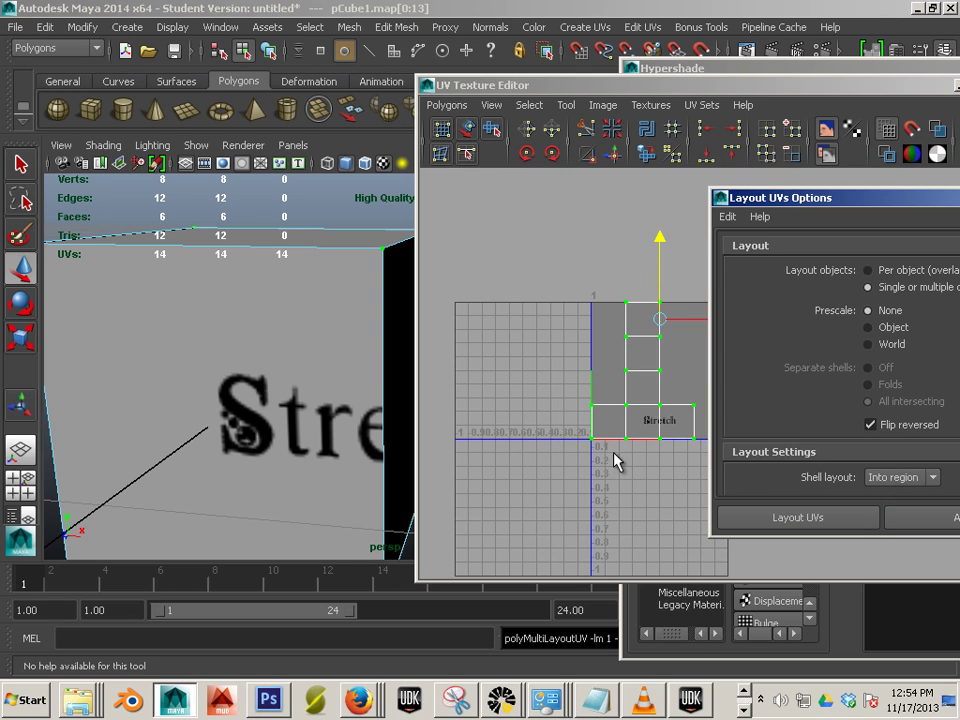
- Shift the cube's UV shell horizontally in the UV Texture Editor until its front face is centred over the "Stretch" text
middle_click_drag(615, 456, 544, 438, "alt")
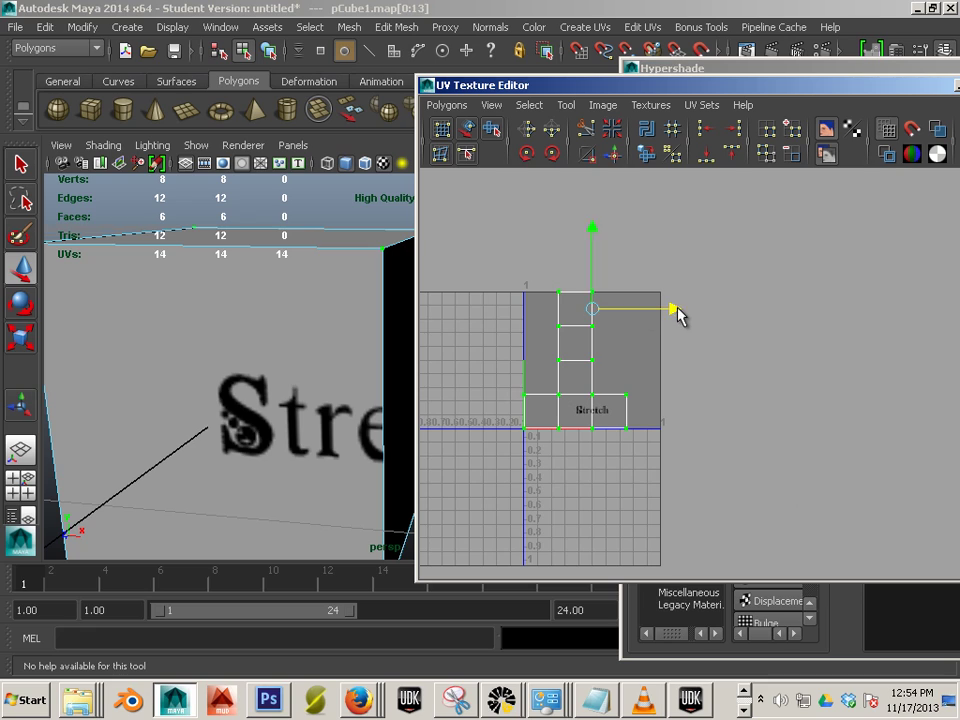
mouse_move(675, 315)
left_mouse_down()
mouse_move(697, 313)
mouse_move(691, 307)
left_mouse_up()
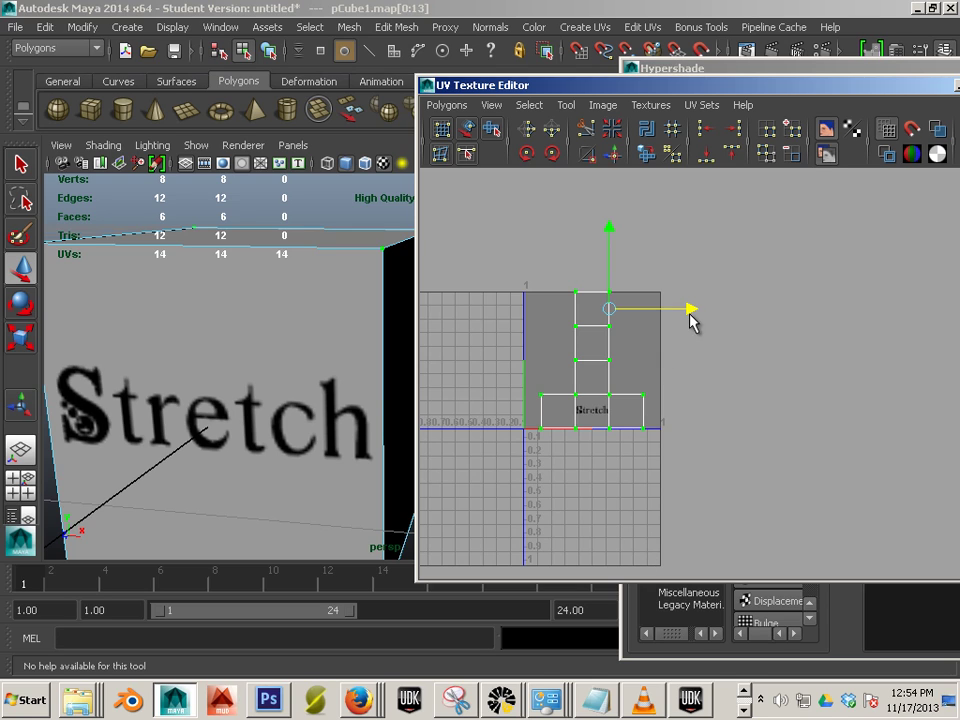
left_click_drag(692, 317, 692, 314)
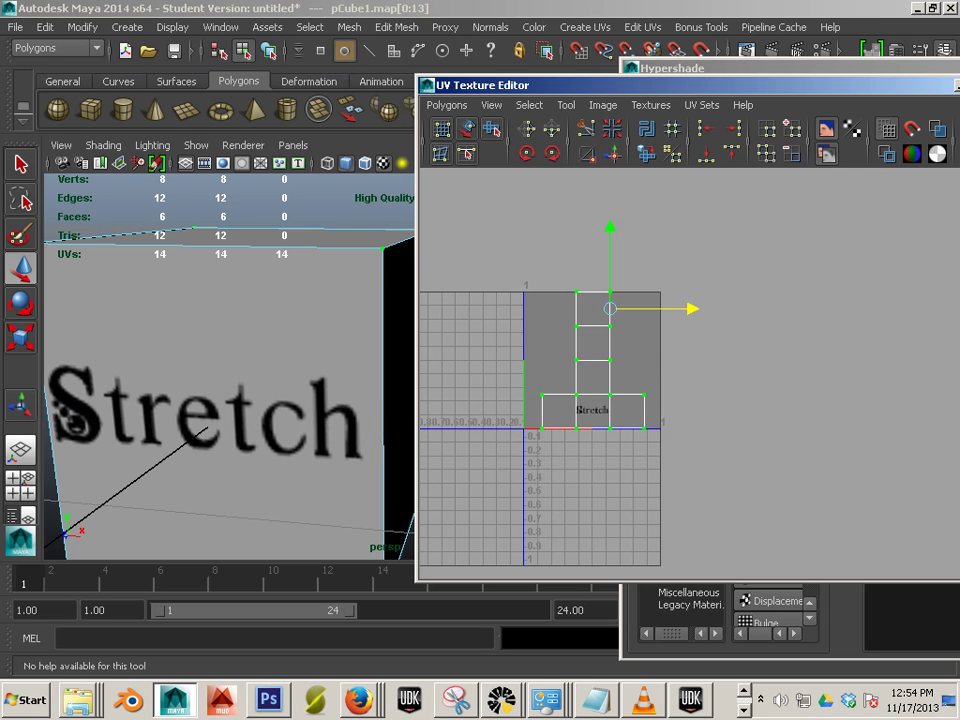
- Set the Layout UVs scale mode to None and apply the layout to the cube's UV shell
left_click(958, 445)
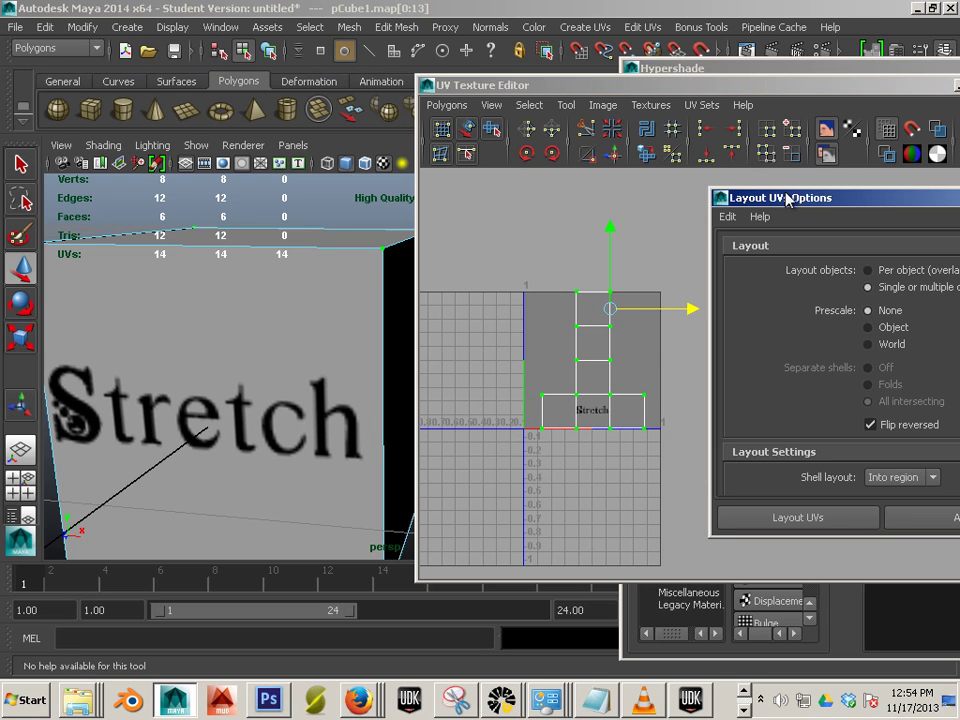
left_click_drag(789, 197, 589, 80)
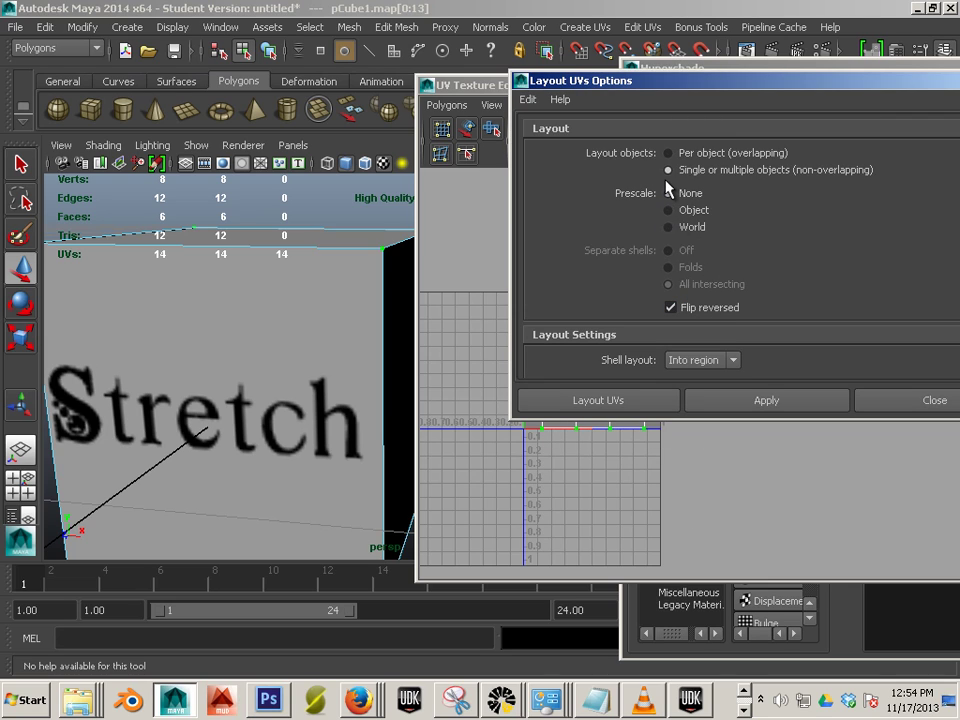
scroll(793, 306, "down", 4)
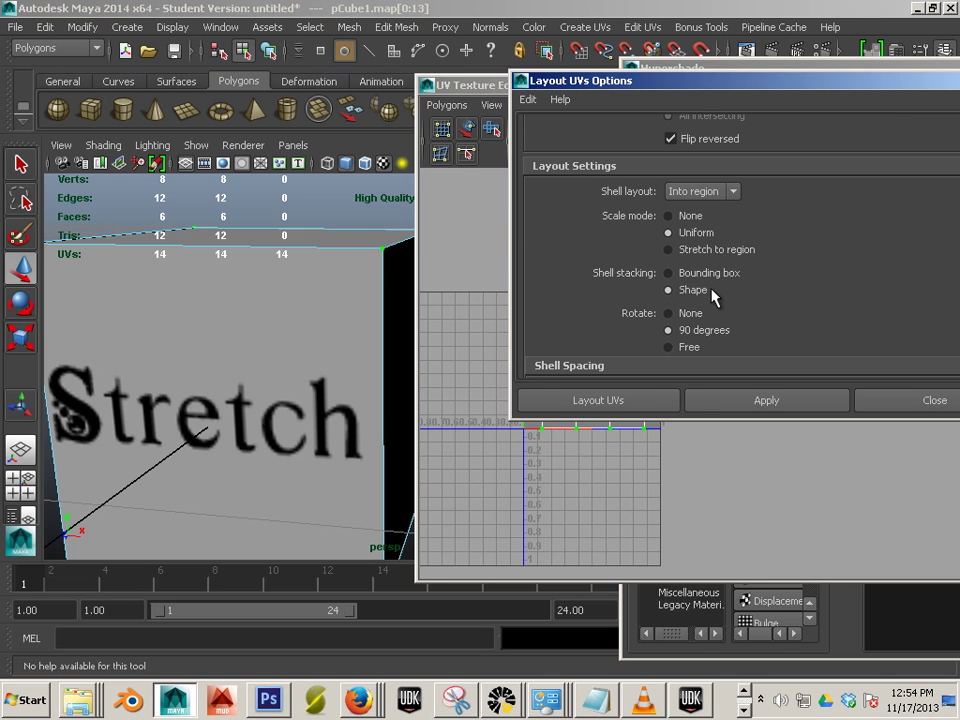
left_click(669, 216)
left_click(737, 404)
left_click_drag(671, 79, 847, 71)
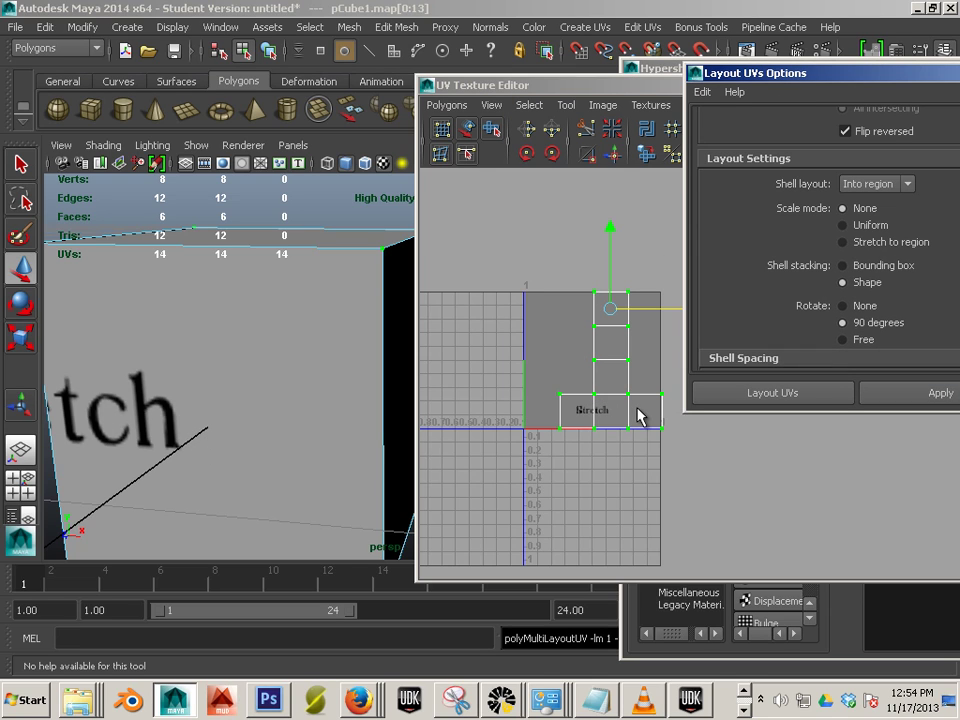
- Realign the UV shell horizontally with the "Stretch" text and scale the shell down uniformly to about two thirds
left_click_drag(664, 317, 643, 322)
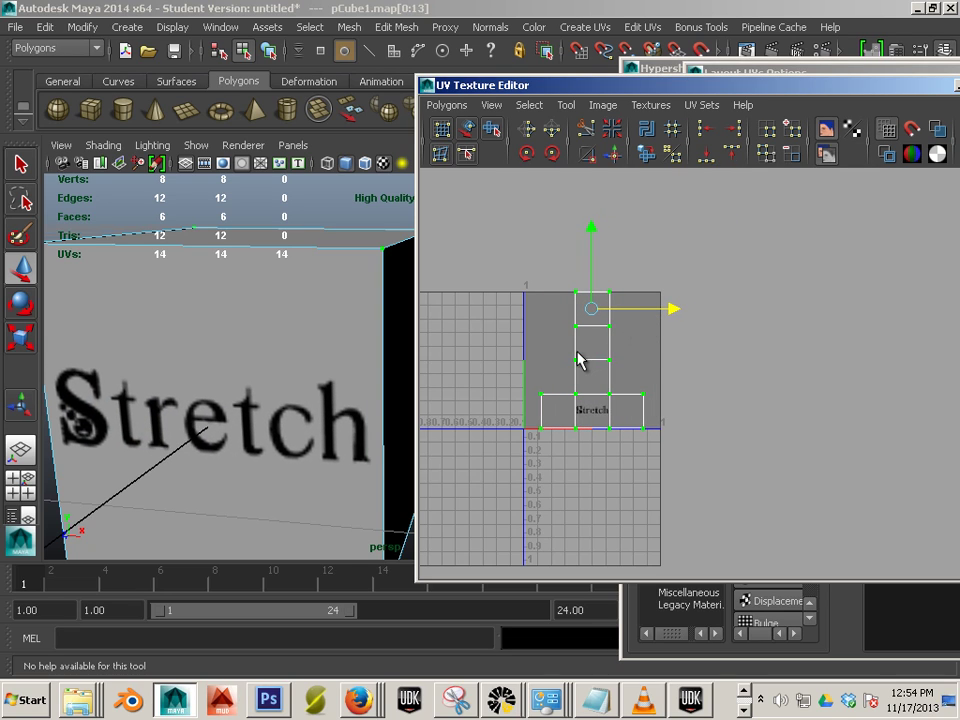
key("r")
left_click_drag(588, 370, 598, 396)
- Apply the UV layout again to the reduced shell with scale mode None
left_click_drag(946, 70, 833, 78)
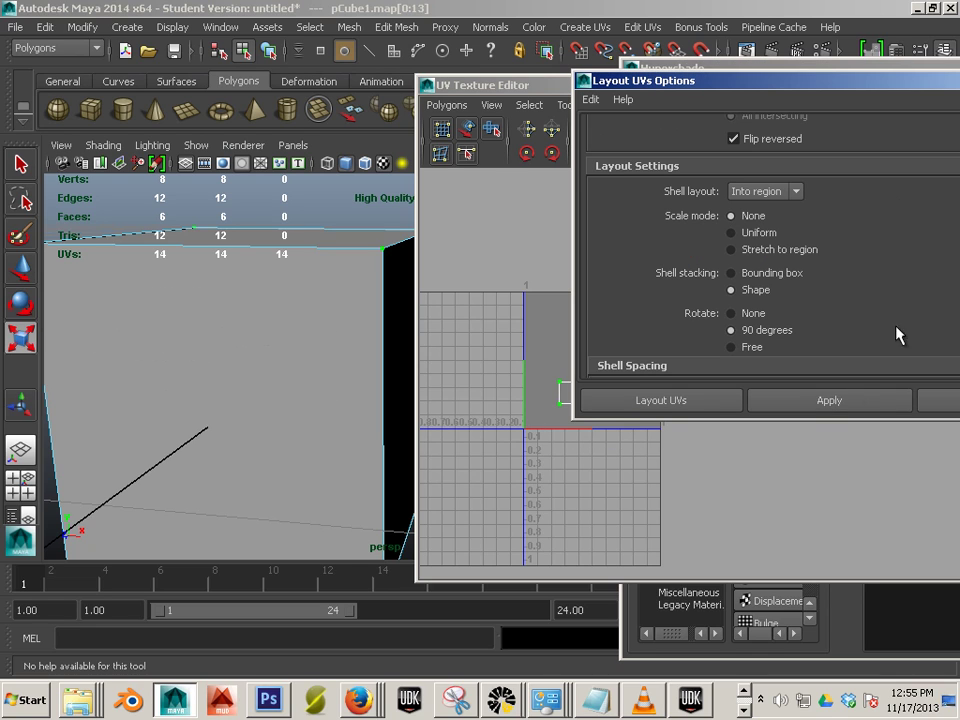
left_click(817, 400)
left_click_drag(672, 86, 830, 71)
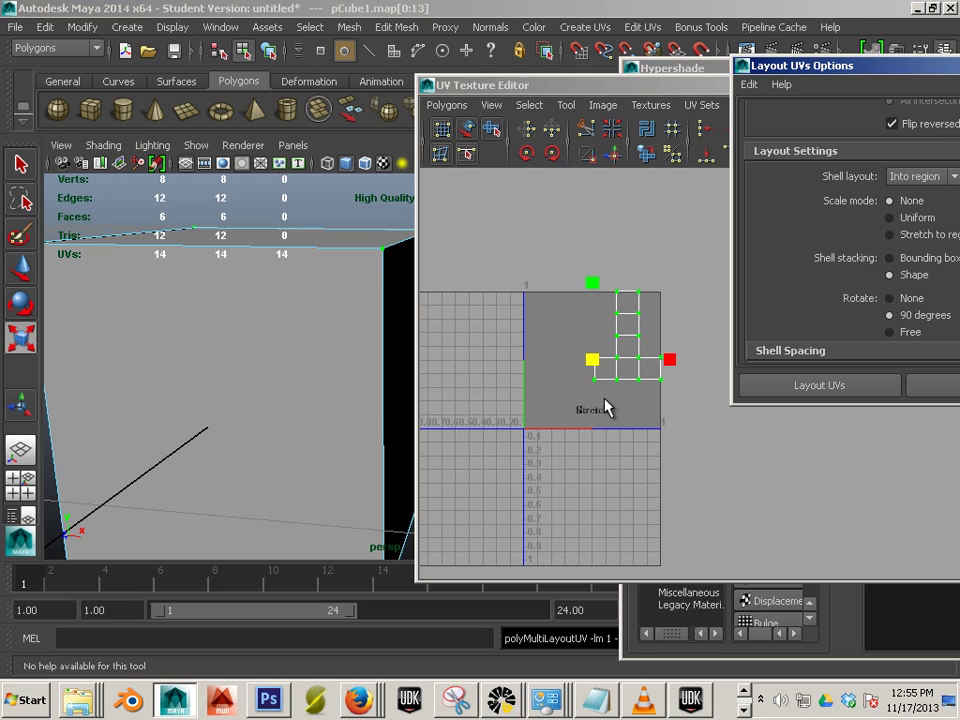
- Move the reduced UV shell so its front face lies over the "Stretch" text and inspect the lettering on the cube
left_click(648, 368)
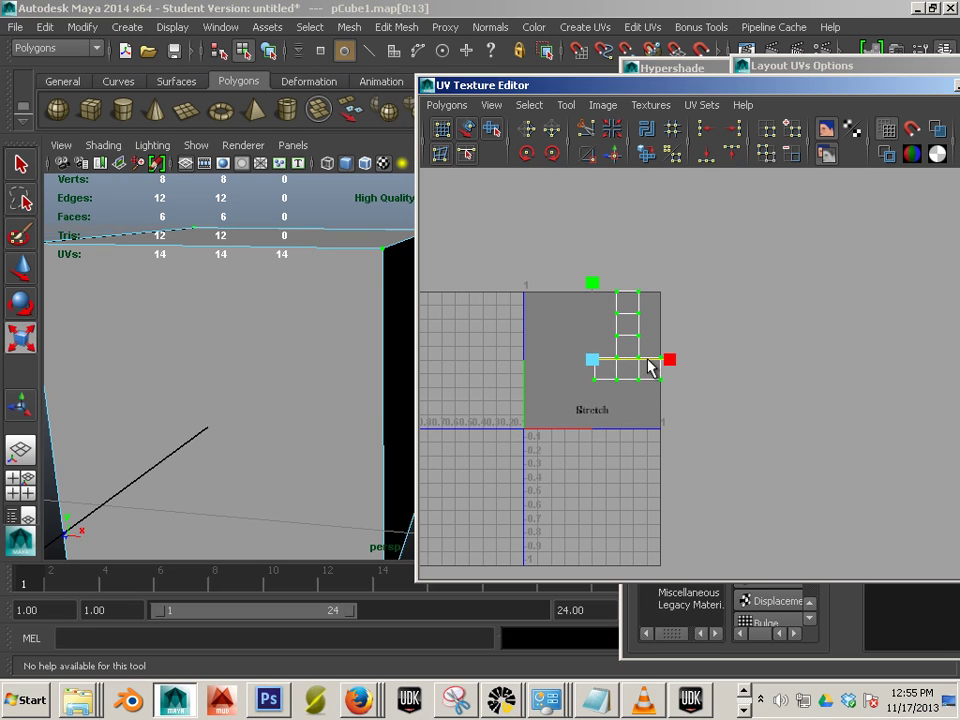
key("w")
left_click_drag(634, 345, 596, 383)
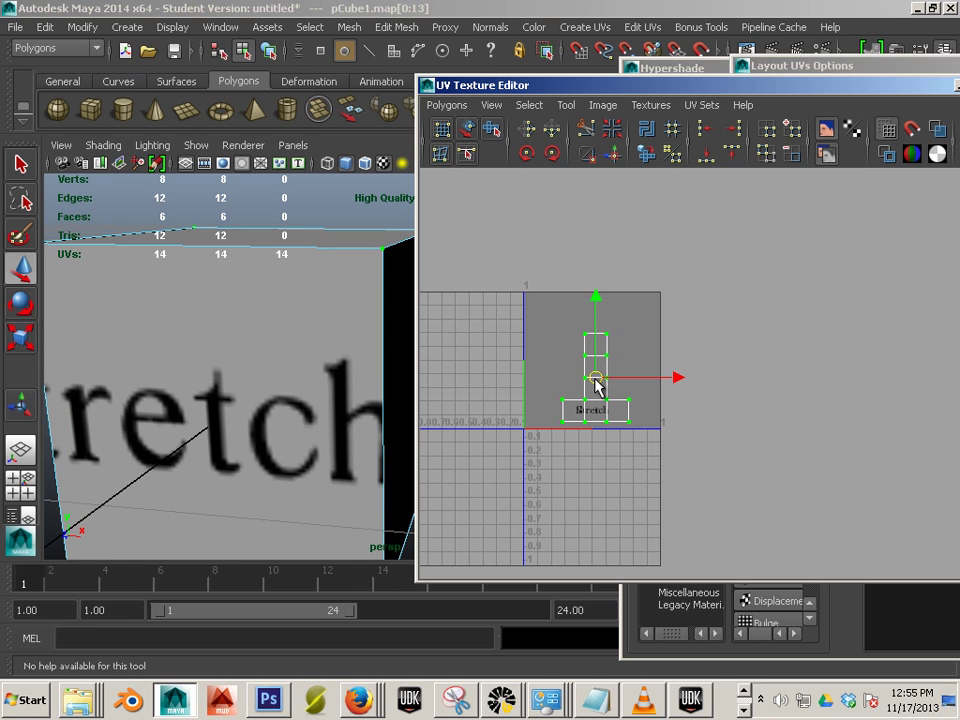
middle_click_drag(268, 412, 298, 405, "alt")
right_click_drag(298, 405, 400, 402, "alt")
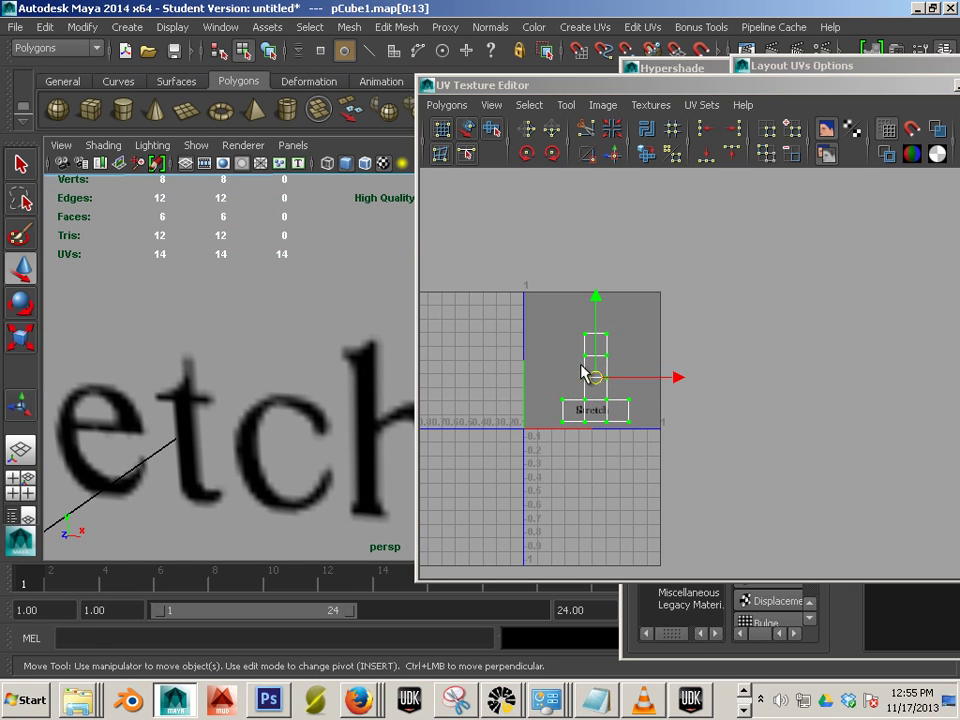
- Scale the UV shell up by about 1.5 times, reposition its front face around the whole "Stretch" text, and check the lettering's sharpness
left_click_drag(594, 378, 628, 422)
key("r")
key("w")
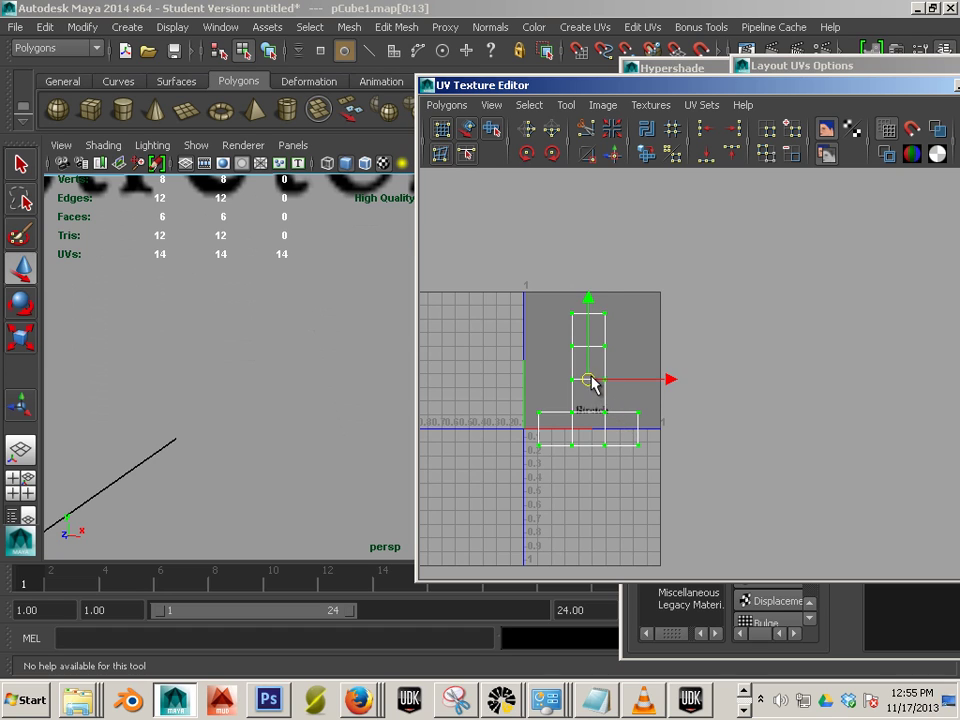
left_click_drag(591, 381, 595, 368)
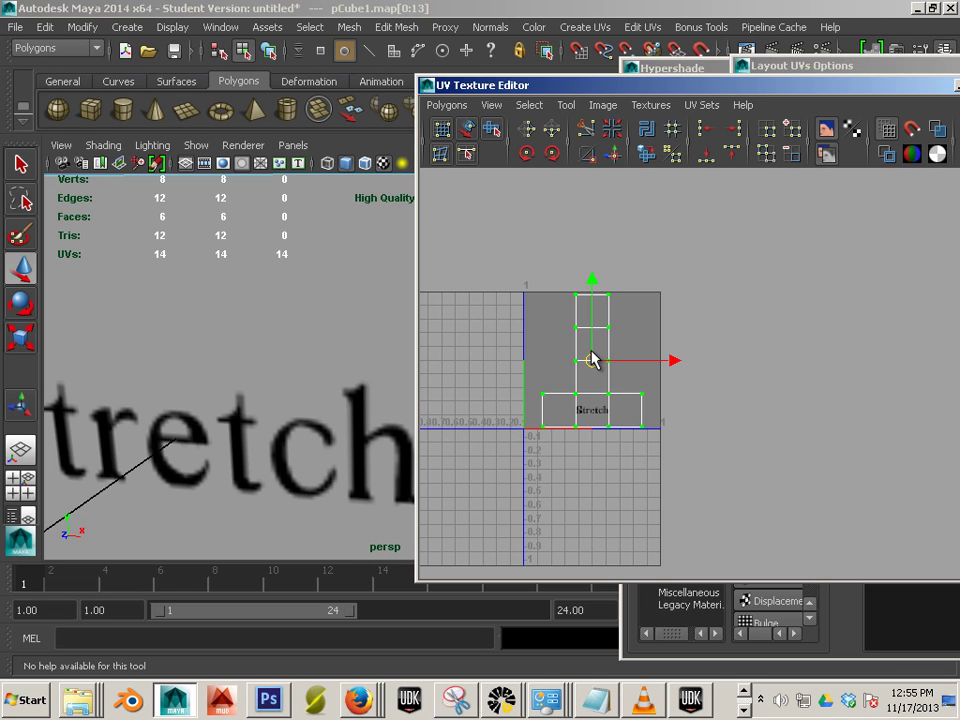
mouse_move(590, 360)
left_mouse_down()
mouse_move(601, 362)
mouse_move(591, 361)
left_mouse_up()
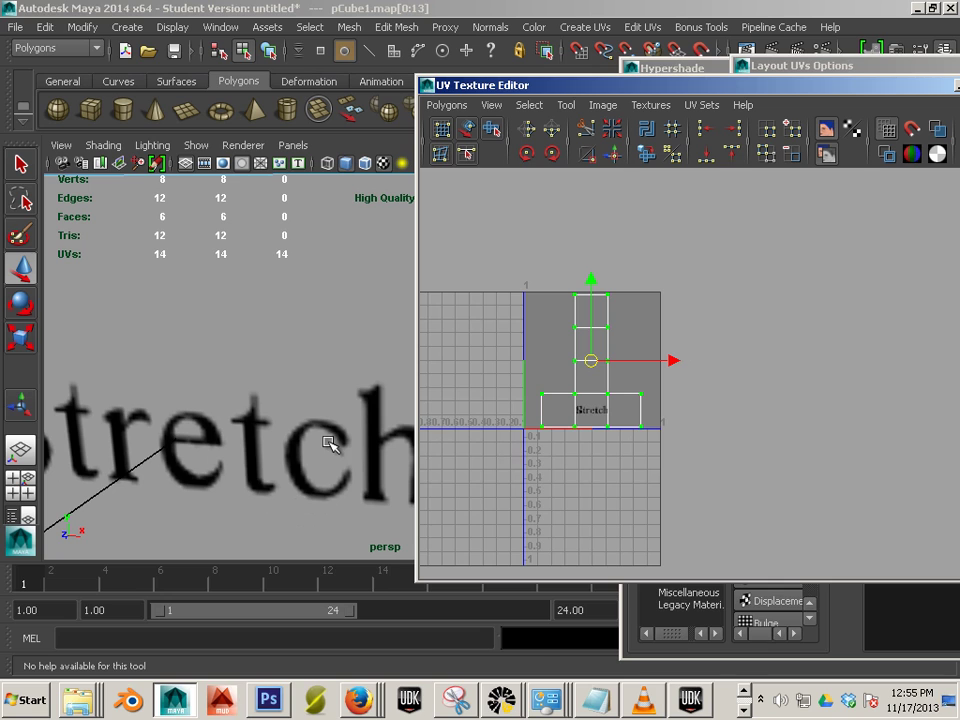
right_click_drag(336, 444, 322, 470, "alt")
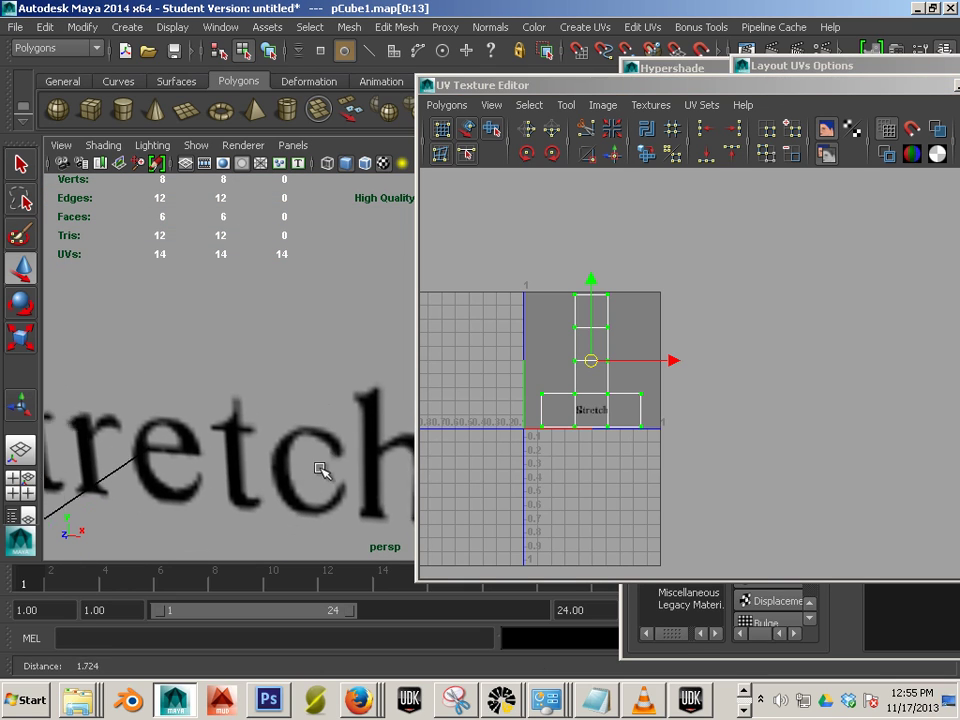
middle_click_drag(322, 470, 315, 429, "alt")
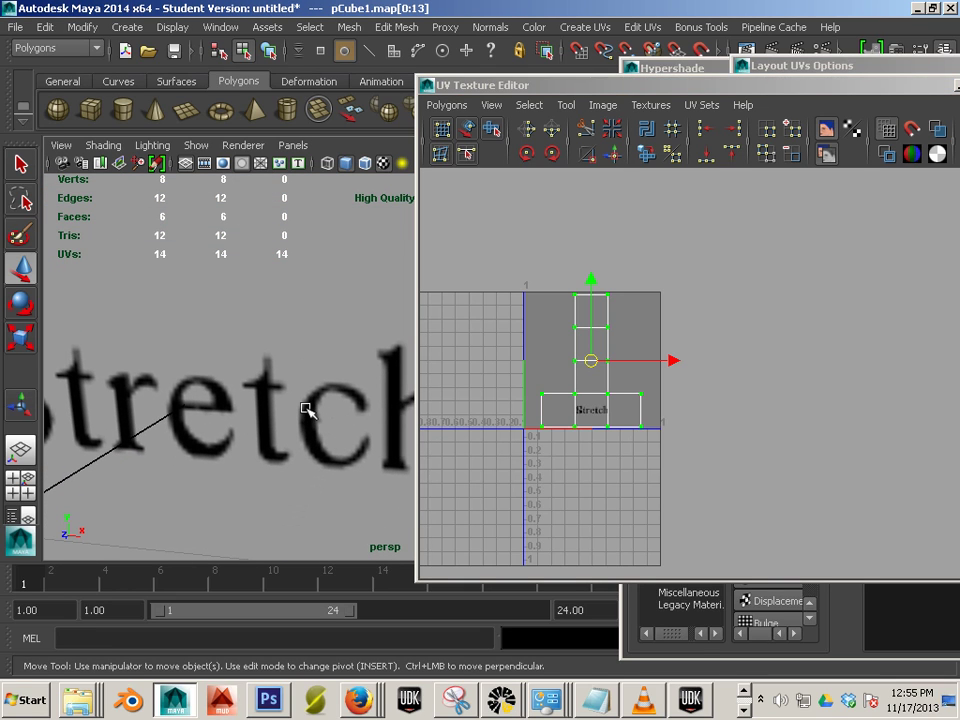
- Switch to Photoshop and resize the Unit1snap.tga image to 2048 by 2048 pixels
left_click(267, 696)
left_click(122, 13)
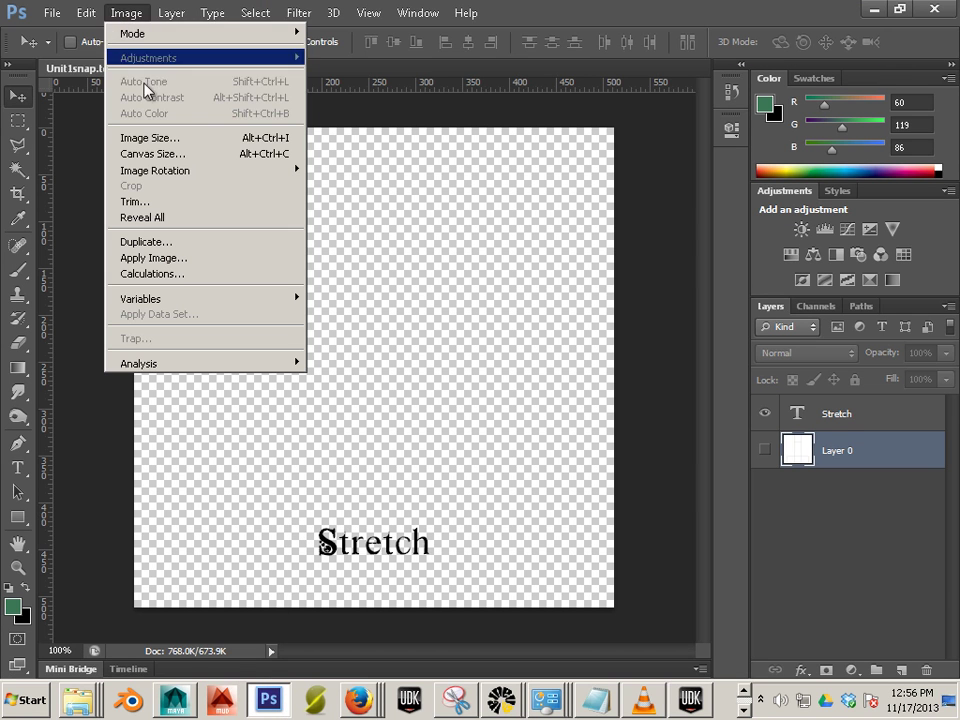
left_click(163, 138)
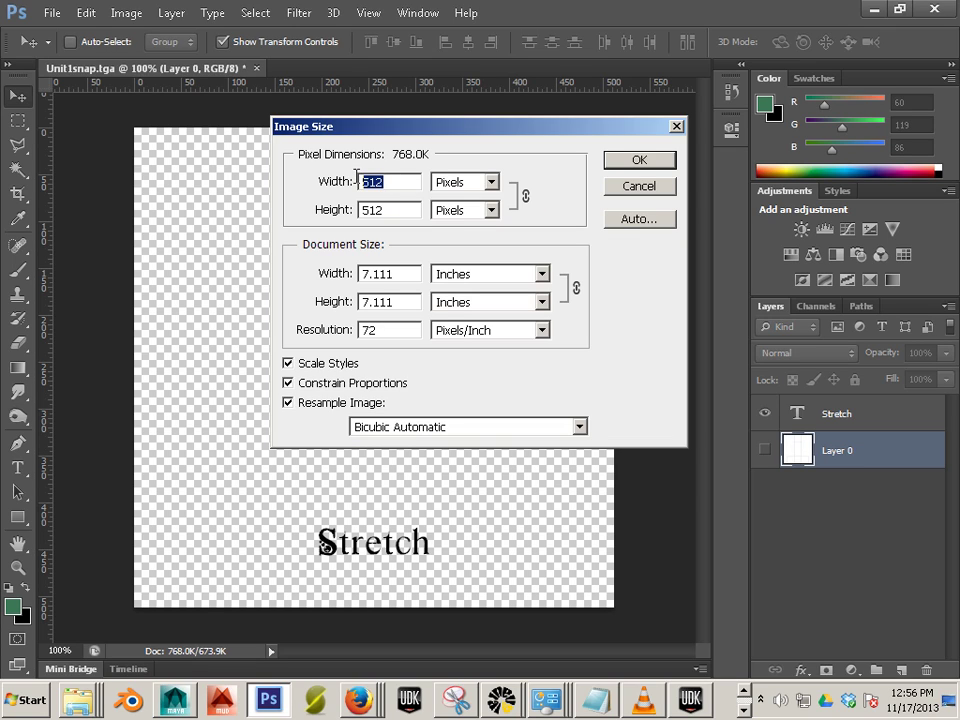
type("20")
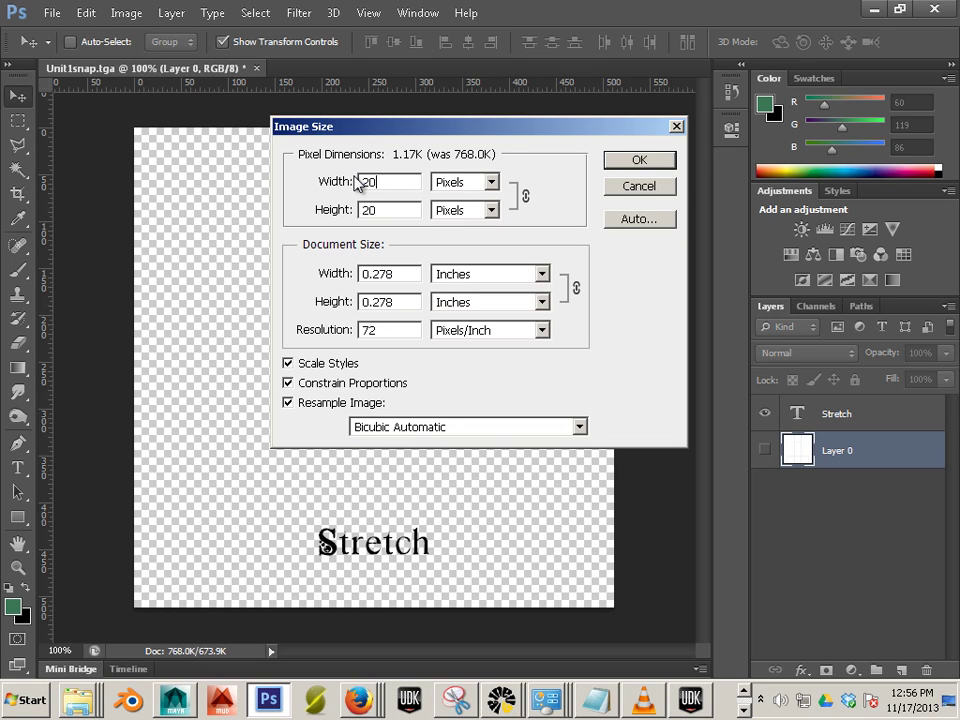
type("48")
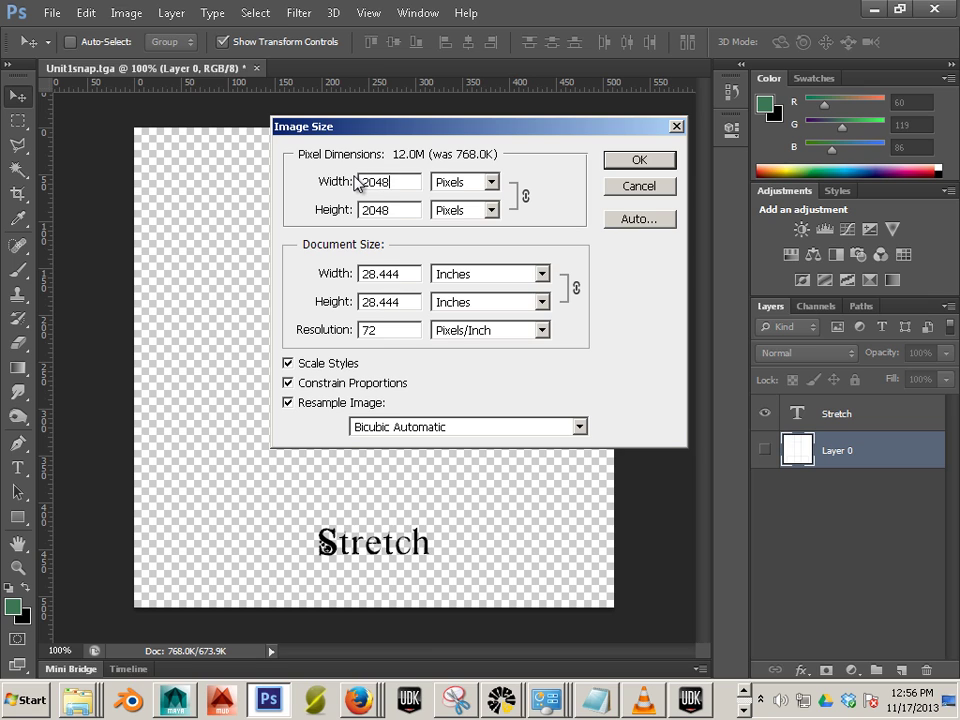
left_click(630, 163)
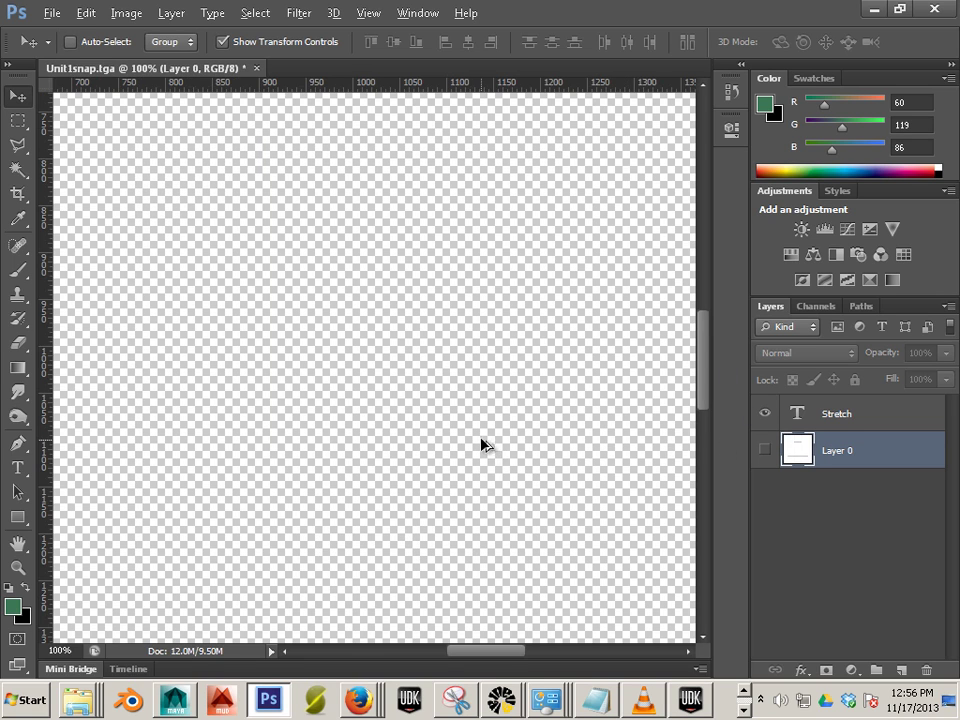
- Select the "Stretch" text layer and examine its lettering up close
scroll(480, 444, "down", 4, "alt")
scroll(510, 468, "down", 1, "alt")
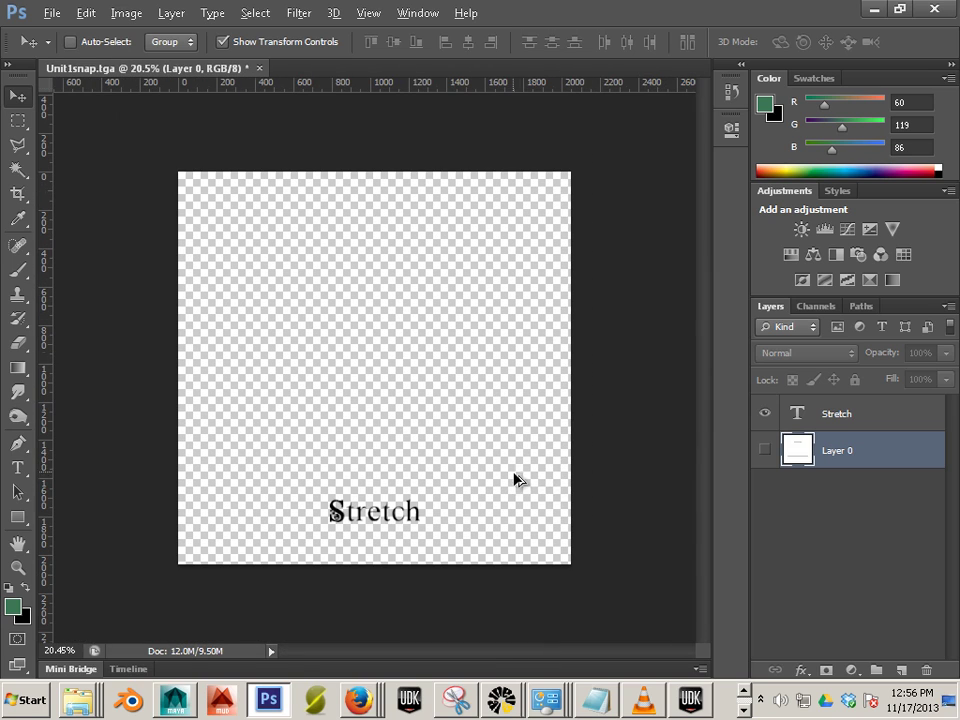
left_click(805, 416)
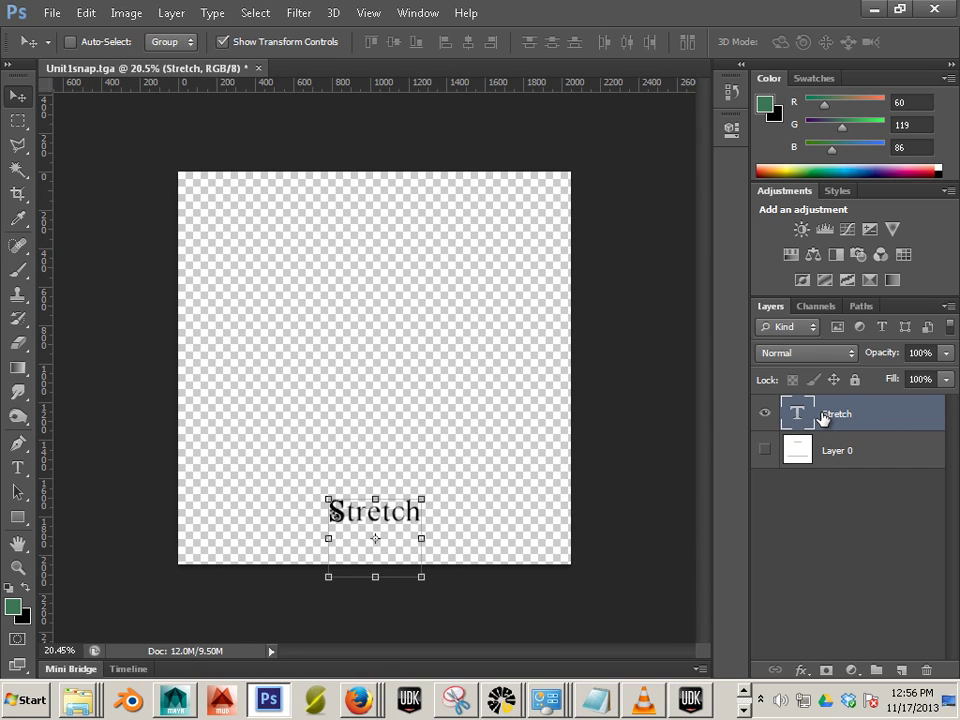
scroll(431, 484, "up", 5, "alt")
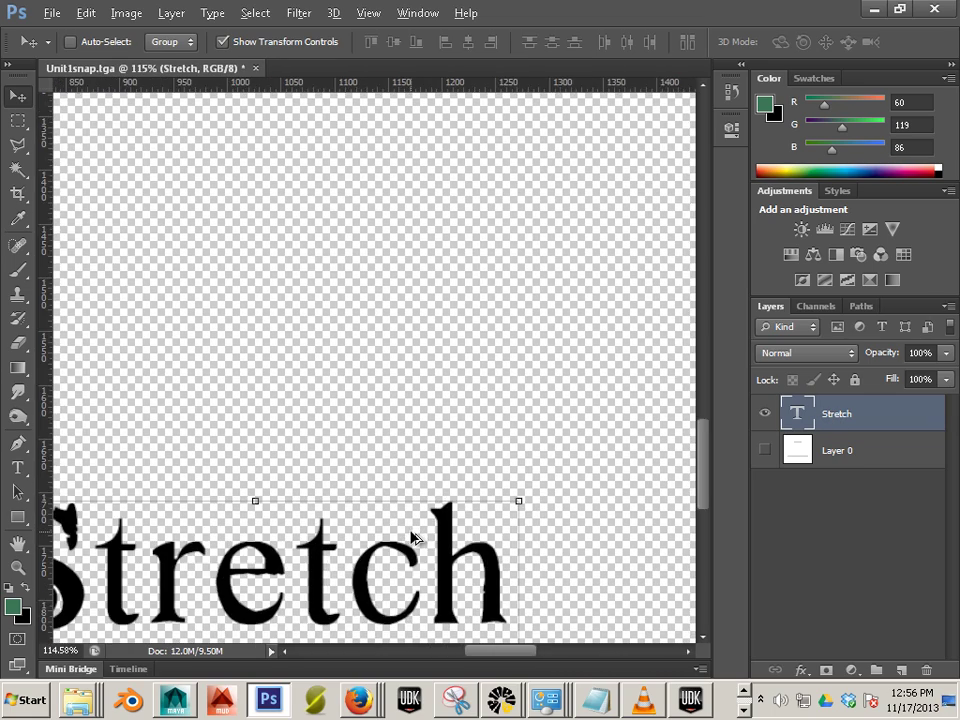
- Save a copy of the image in Targa format over the existing Unit1snap file, at 24 bits/pixel
scroll(413, 537, "up", 2, "alt")
scroll(416, 540, "down", 3, "alt")
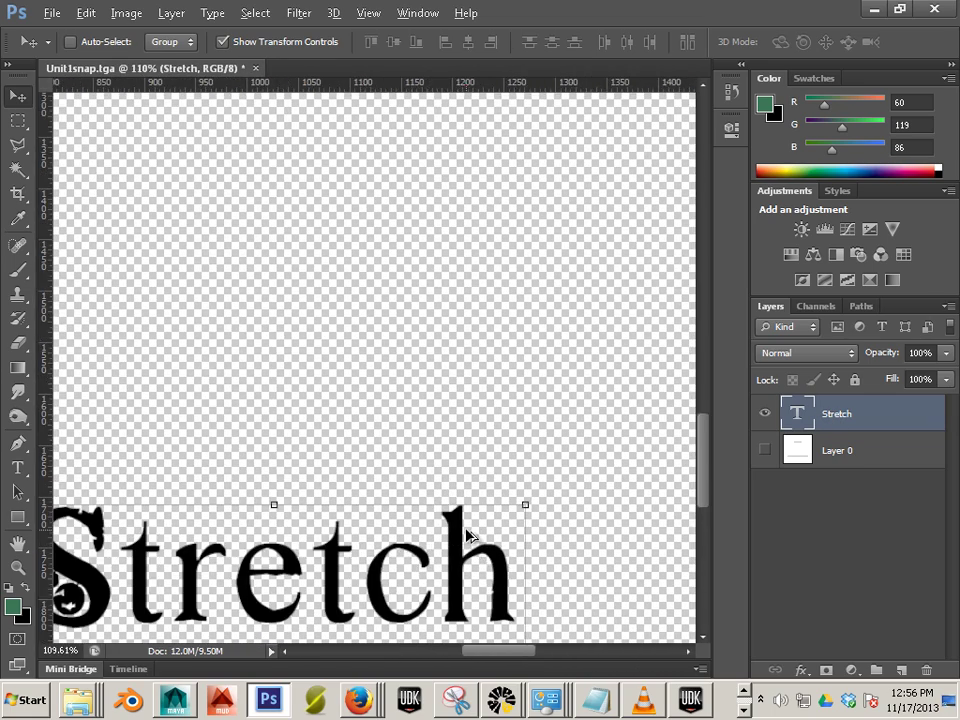
scroll(466, 535, "down", 3, "alt")
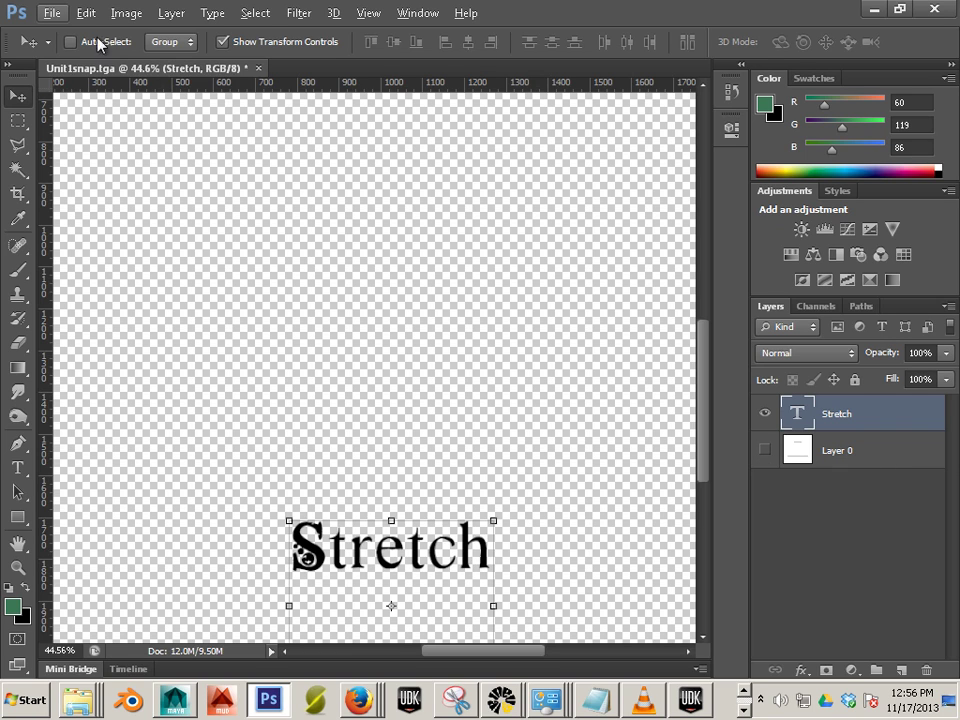
left_click(51, 13)
left_click(101, 216)
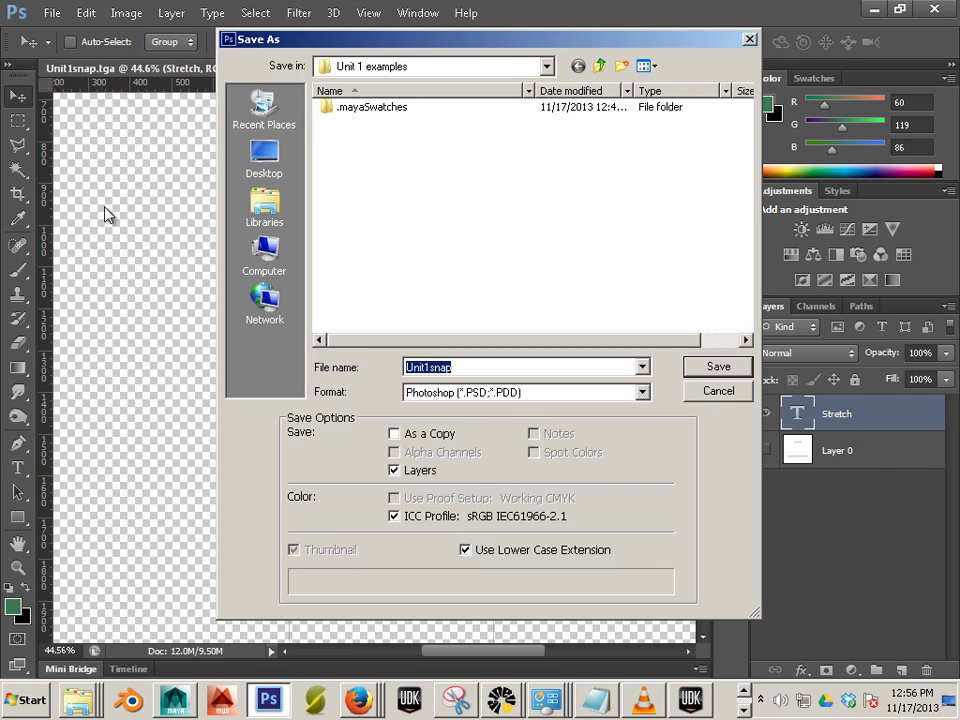
left_click(480, 392)
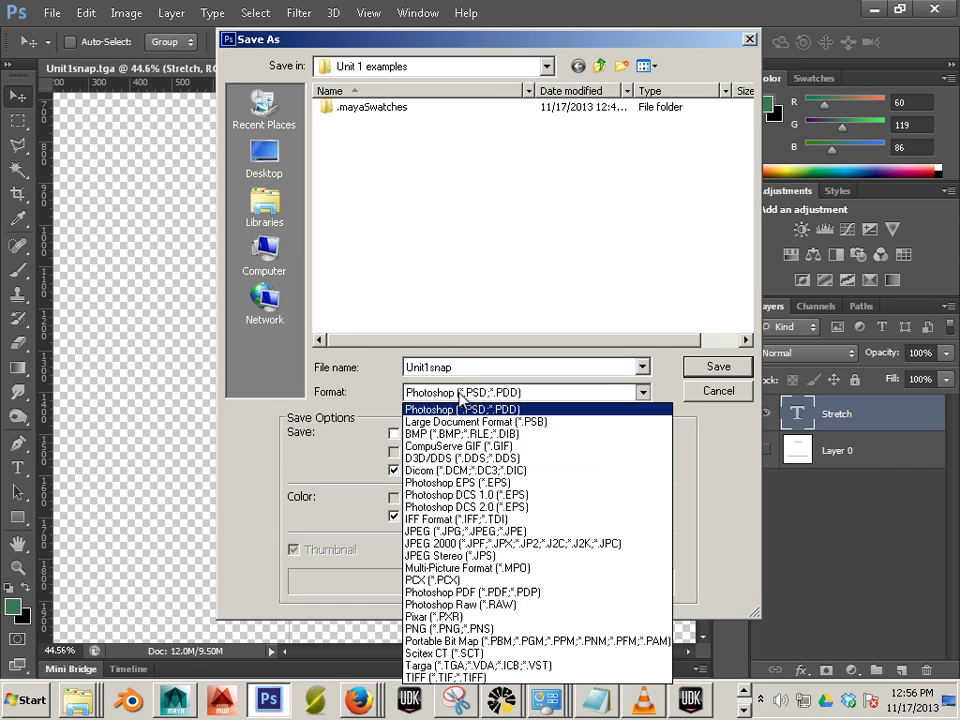
left_click(478, 665)
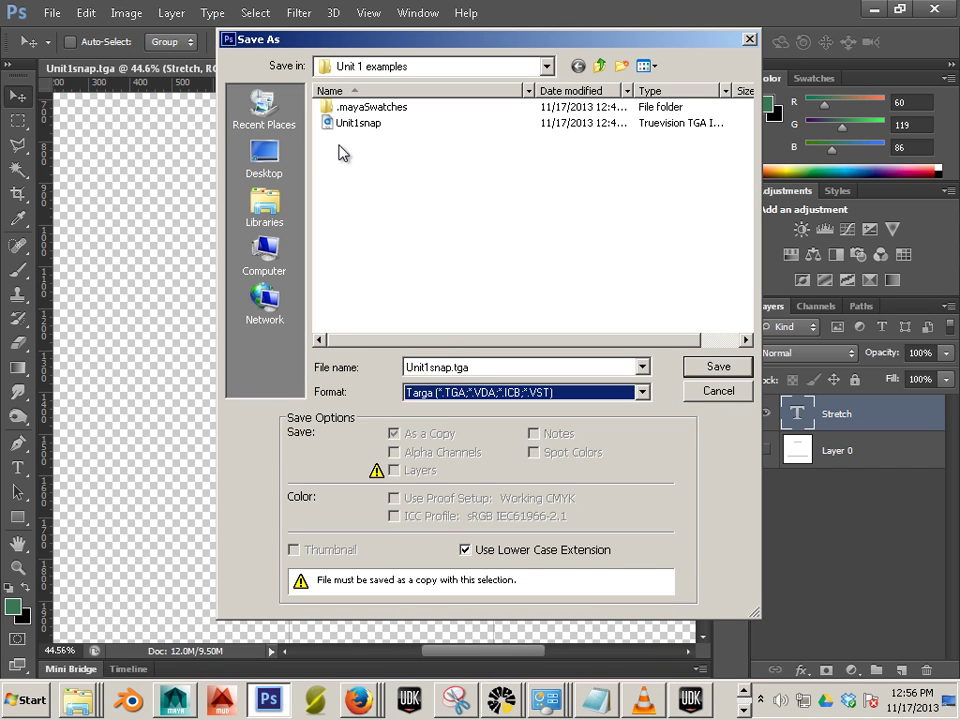
left_click(346, 125)
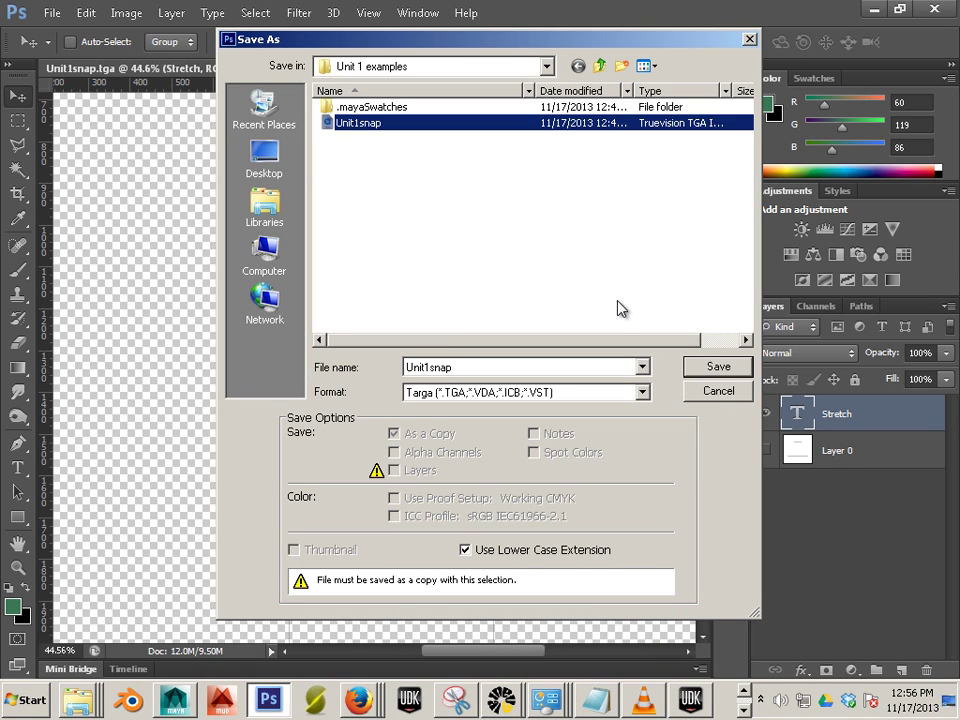
left_click(712, 372)
left_click(420, 273)
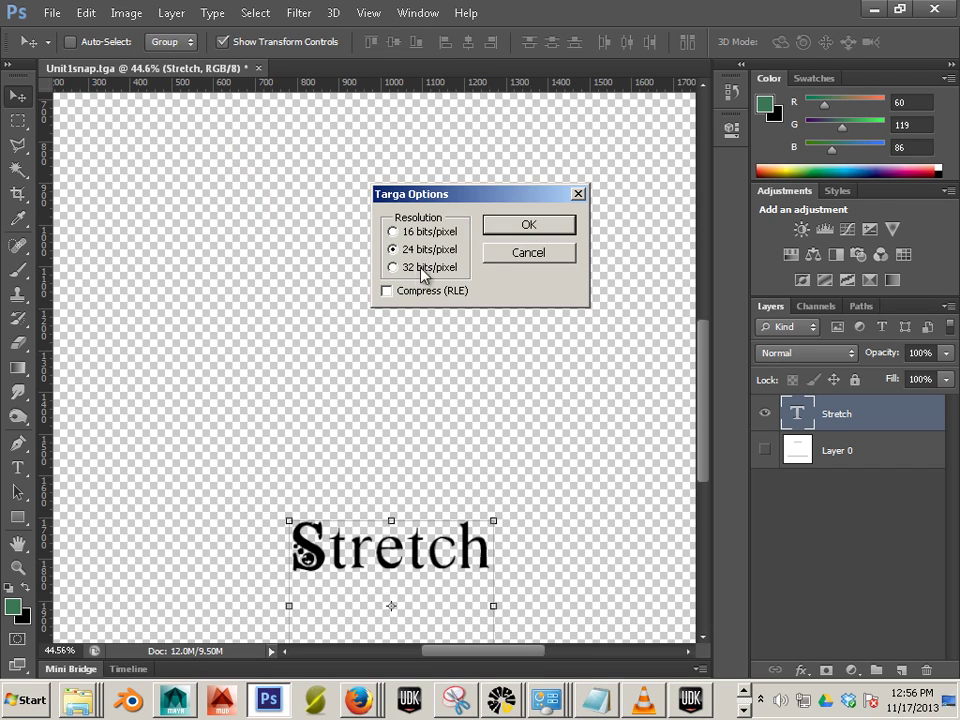
left_click(495, 228)
- Switch to Maya, open the attributes of the Unit1snap file texture from Hypershade, and reload its image
key("alt+Tab")
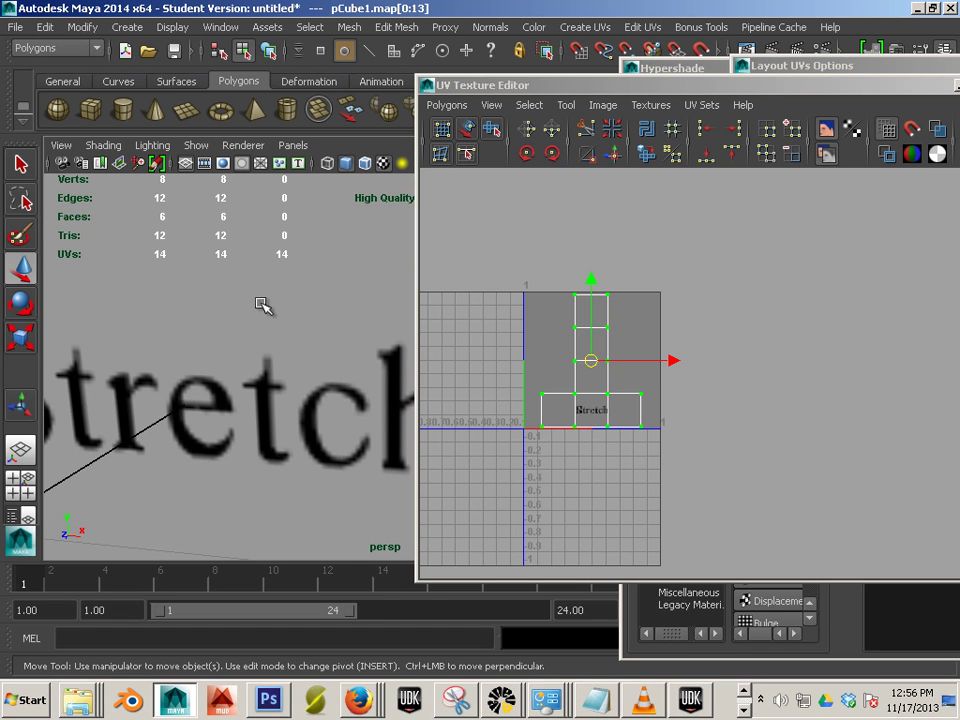
left_click(675, 67)
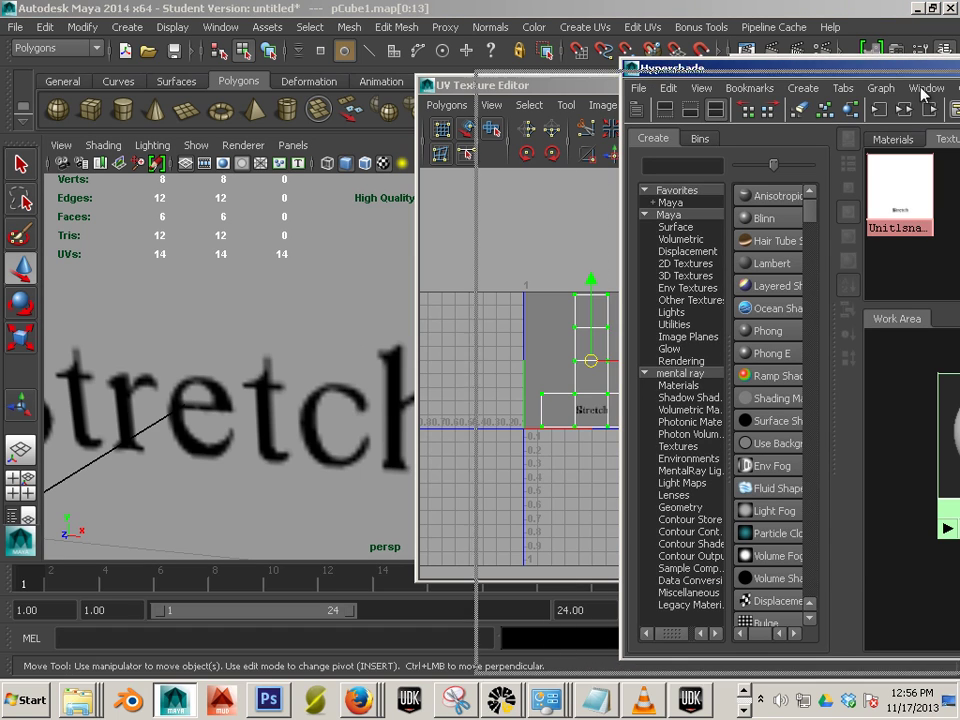
left_click_drag(921, 87, 740, 77)
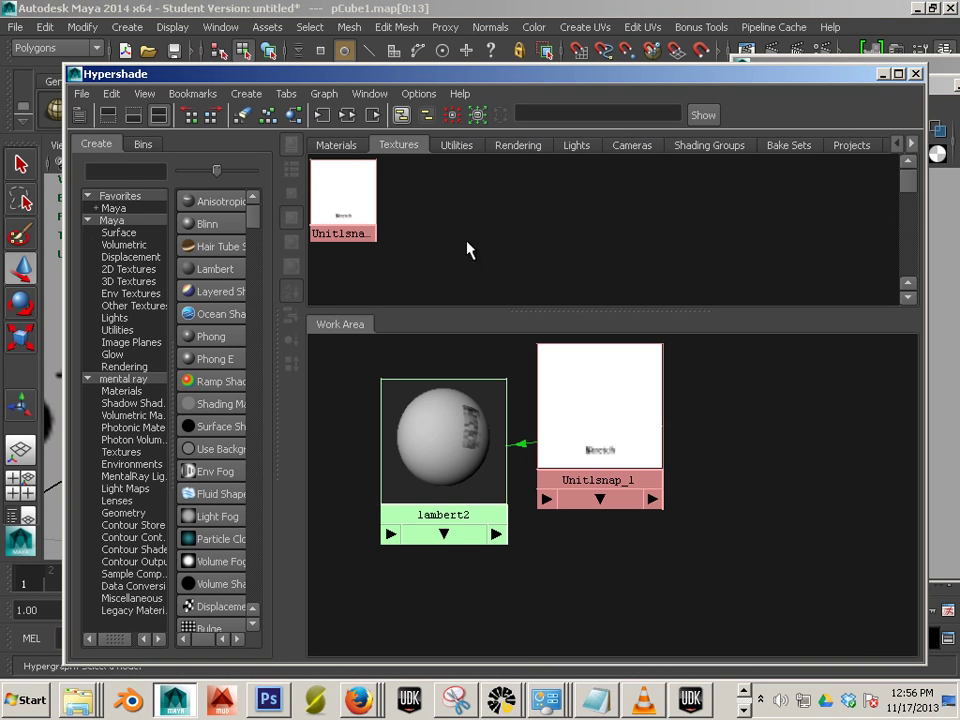
left_click(342, 196)
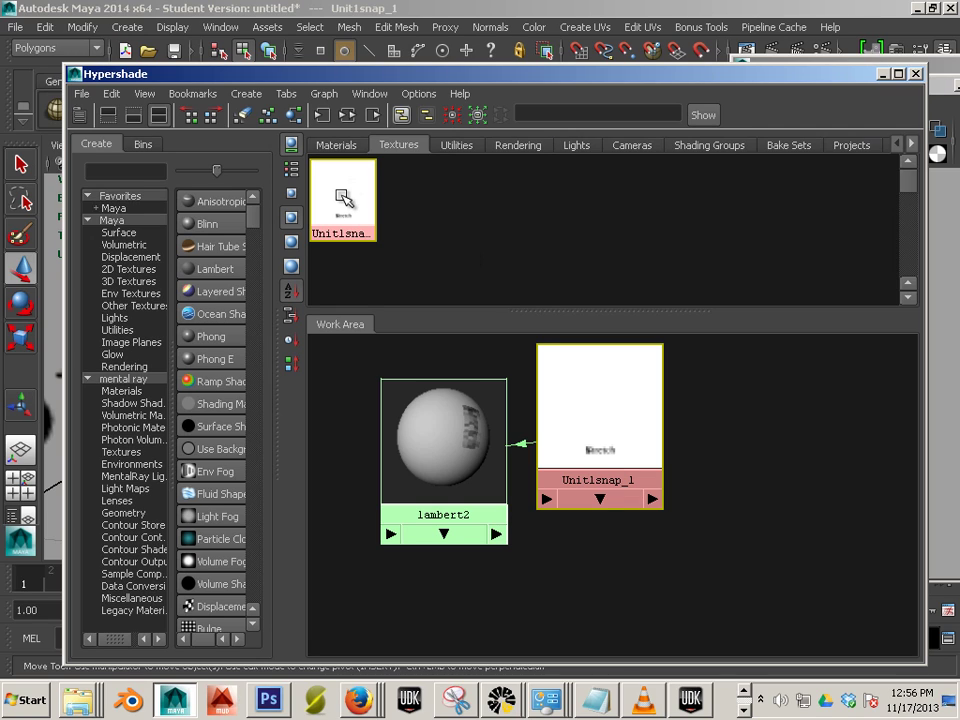
double_click(342, 196)
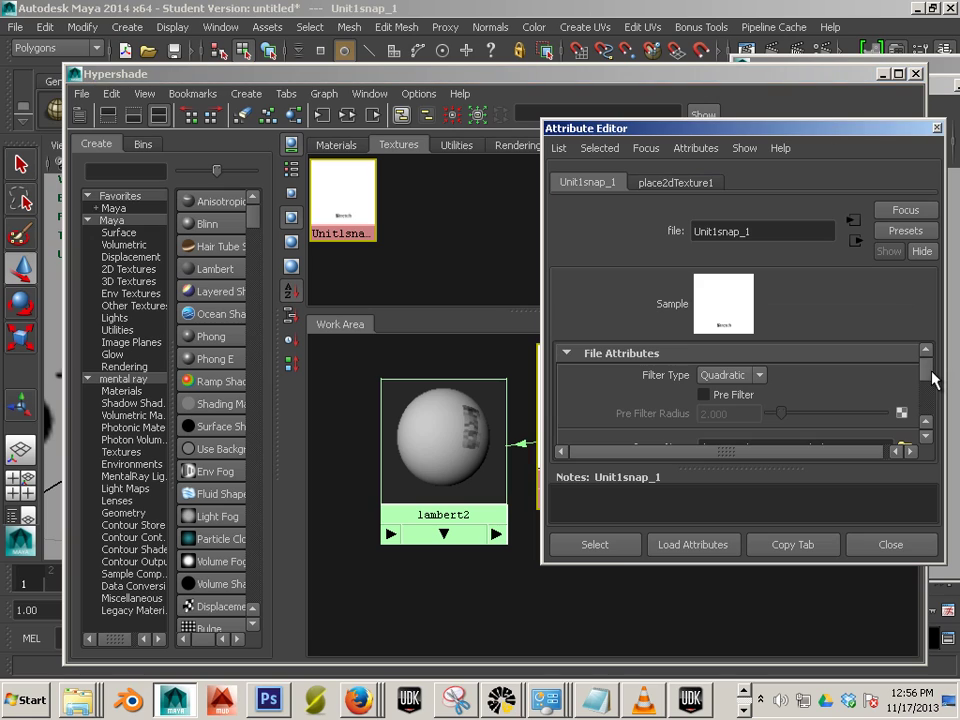
left_click_drag(928, 364, 932, 389)
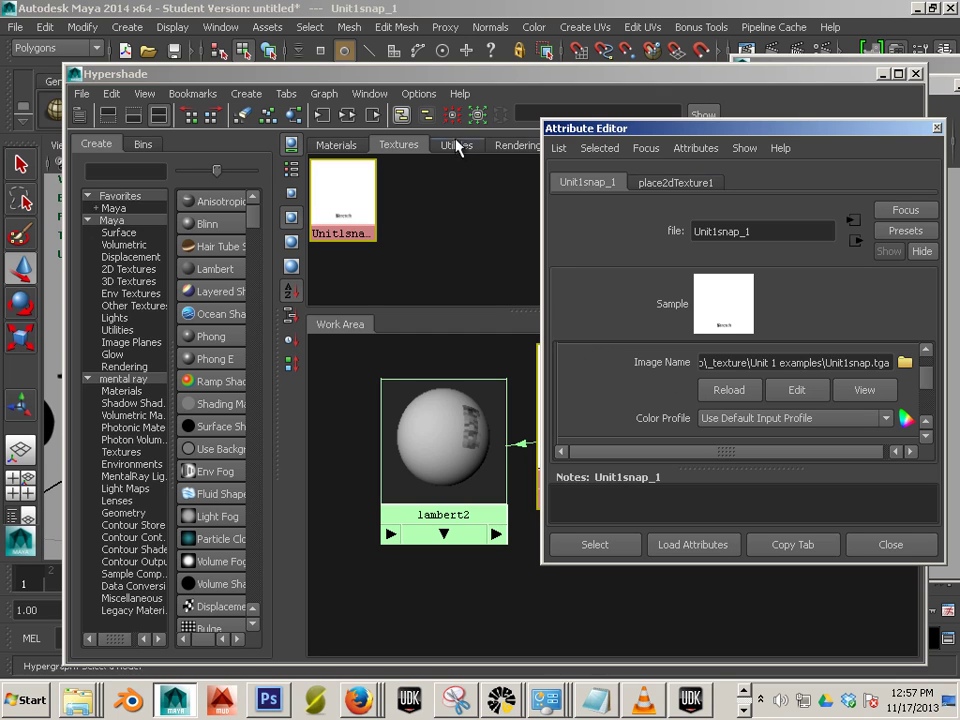
- Move the Hypershade and Attribute Editor windows aside and examine the "Stretch" lettering on the cube's front face
left_click(408, 80)
left_click_drag(494, 80, 955, 80)
middle_click_drag(240, 373, 279, 369, "alt")
mouse_move(282, 369)
left_mouse_down("alt")
mouse_move(306, 347)
mouse_move(335, 351)
mouse_move(283, 348)
left_mouse_up("alt")
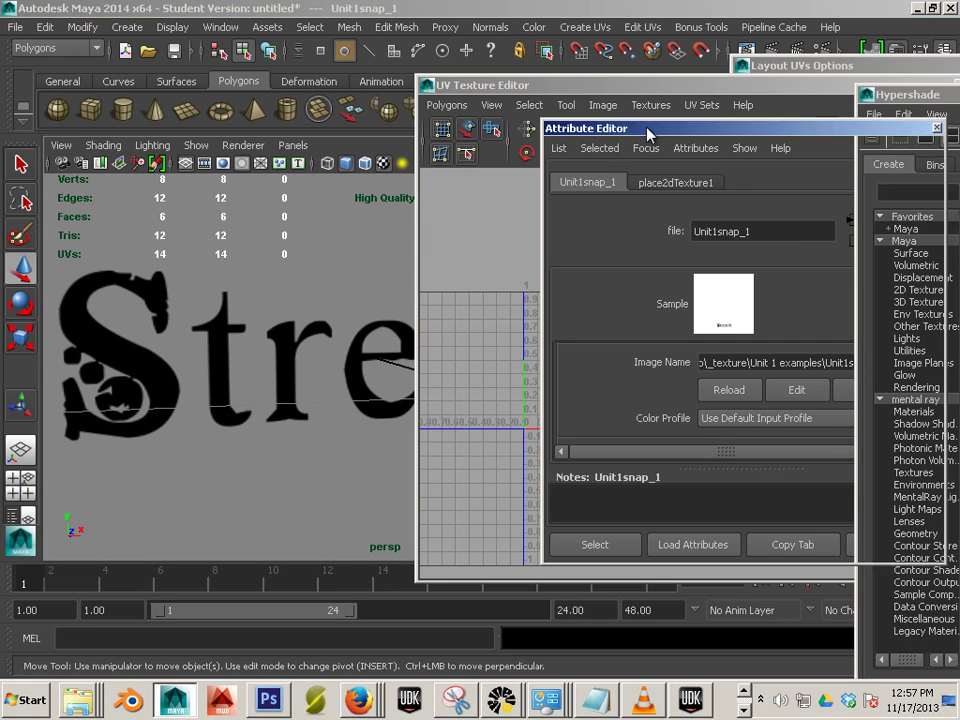
left_click_drag(565, 128, 896, 216)
left_click(577, 350)
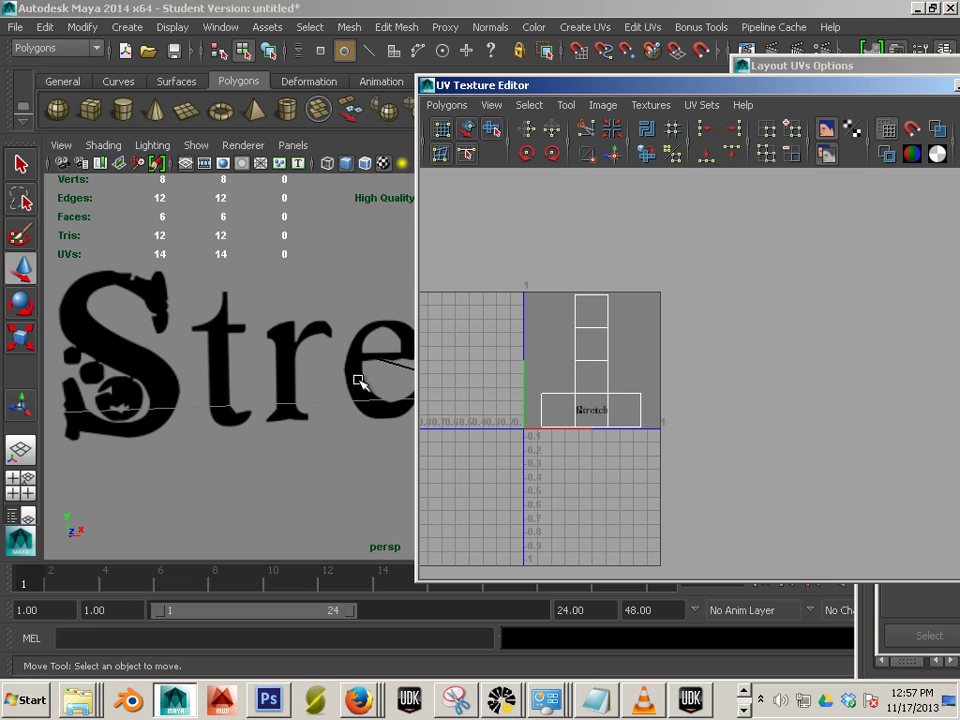
left_click_drag(354, 388, 272, 403, "alt")
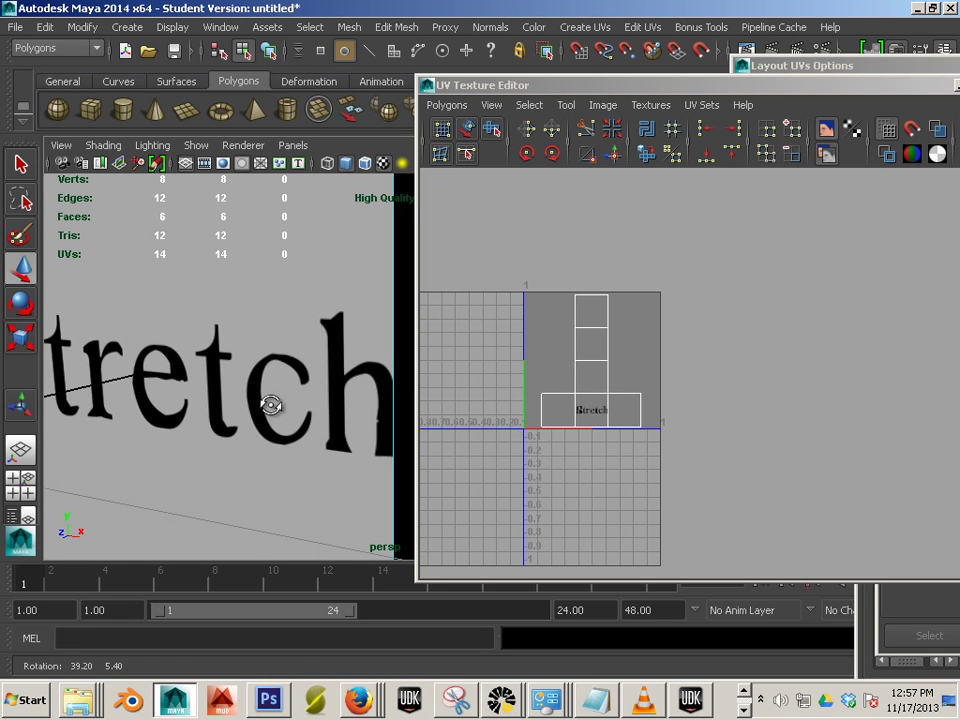
right_click_drag(272, 403, 184, 403, "alt")
left_click_drag(212, 403, 262, 400, "alt")
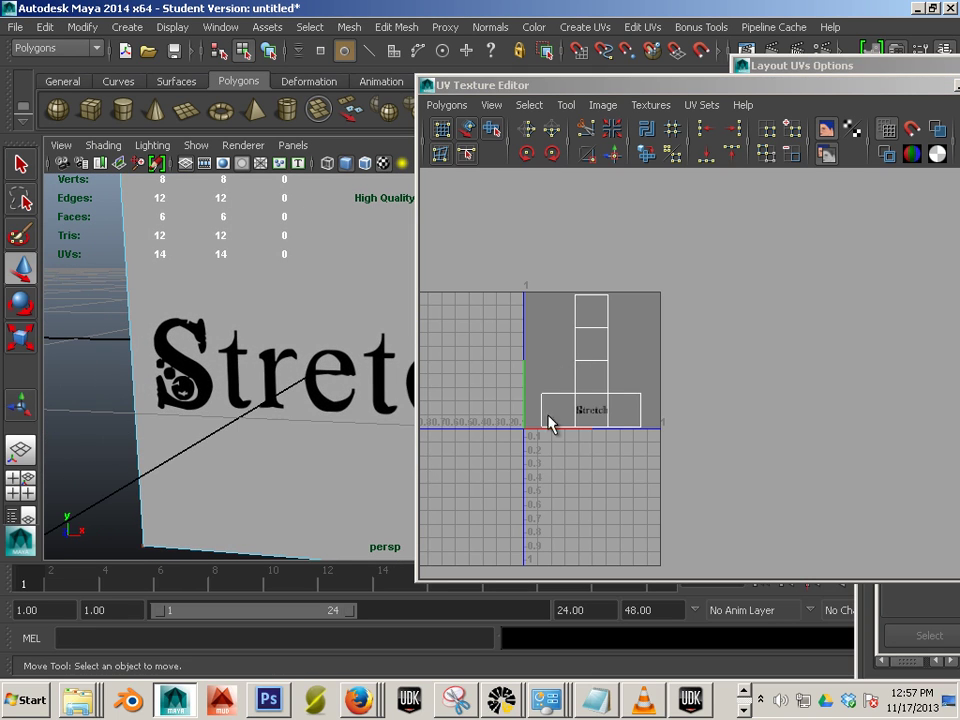
- Select all the cube's UVs, enlarge the shell slightly and shift it horizontally to fit the whole "Stretch" text on the front face
right_click_drag(615, 403, 680, 403)
left_click_drag(503, 300, 722, 512)
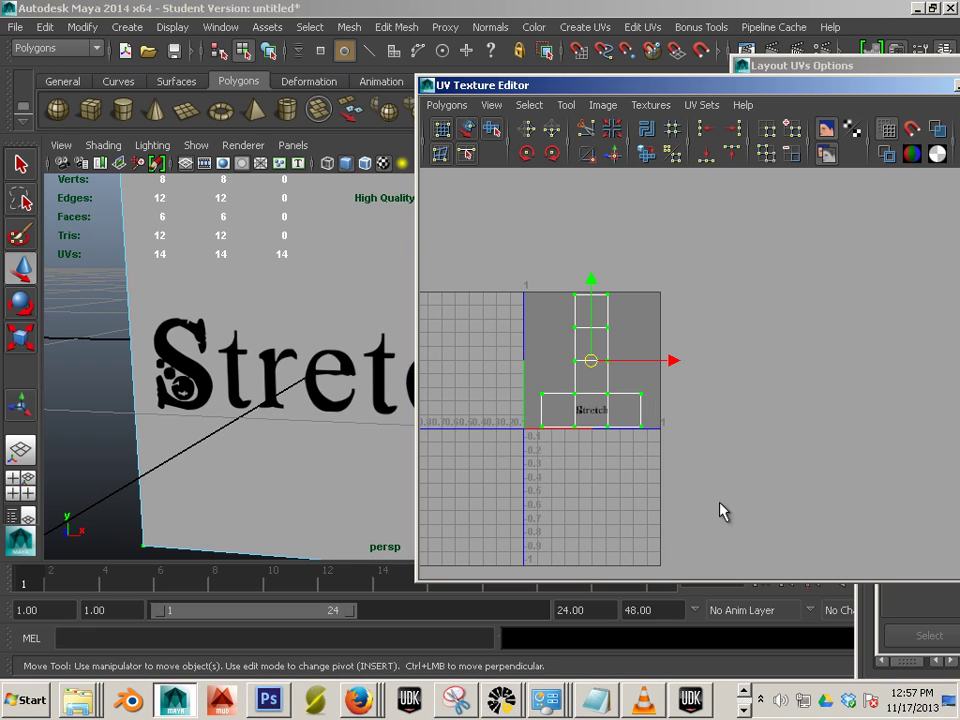
key("r")
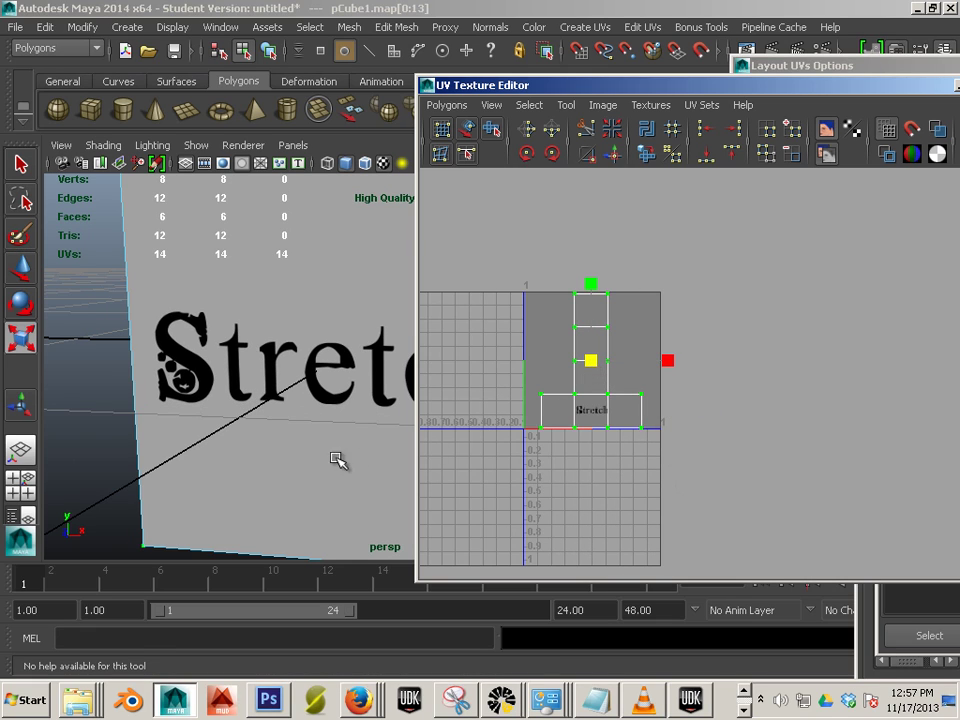
left_click_drag(336, 459, 253, 459, "alt")
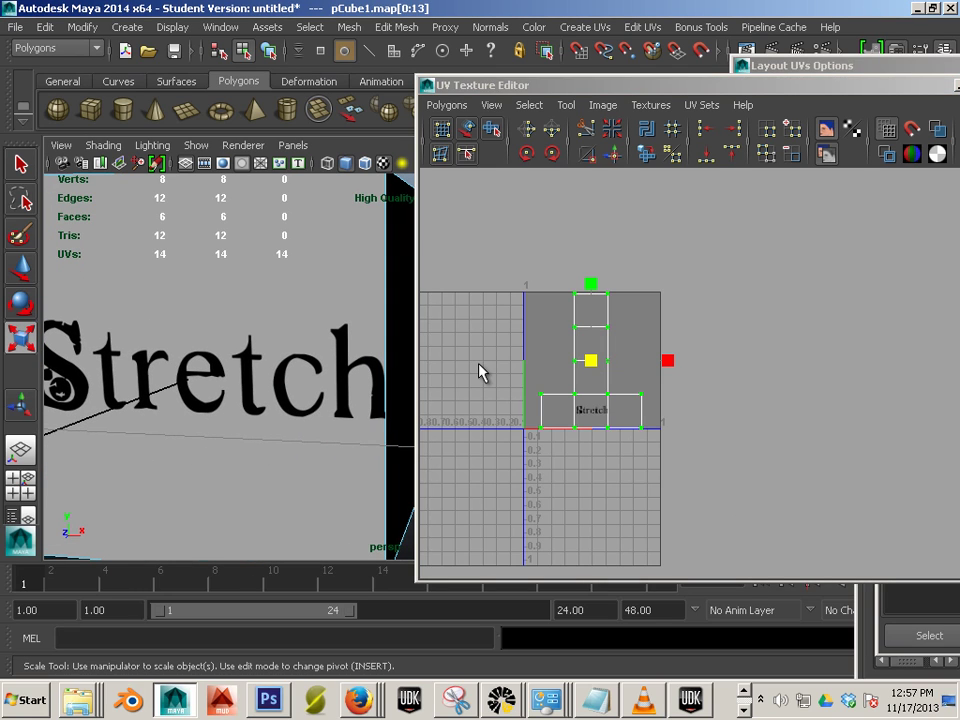
key("w")
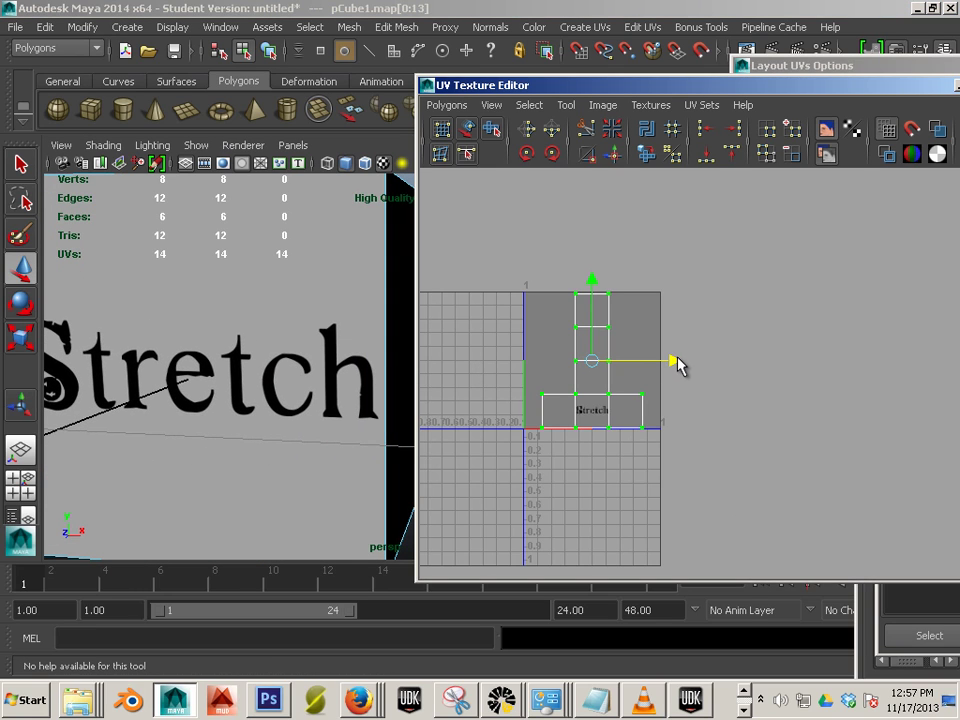
left_click_drag(366, 501, 317, 474, "alt")
- Switch to Photoshop and try an image size of 512 by 2048 pixels with proportions unconstrained, leaving the resize unapplied
left_click(270, 702)
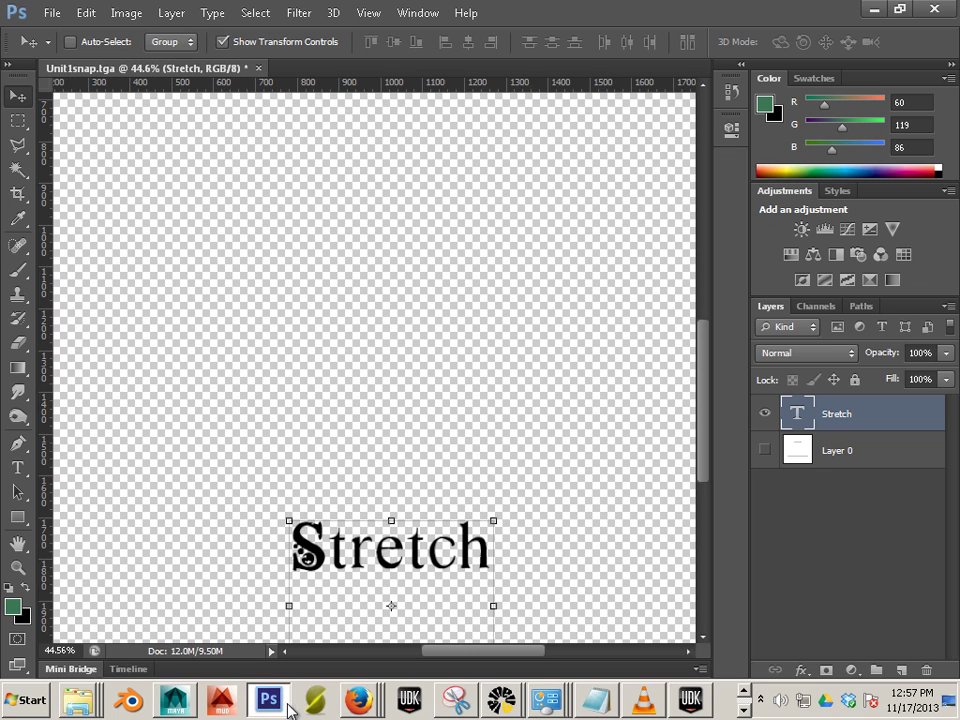
left_click(125, 12)
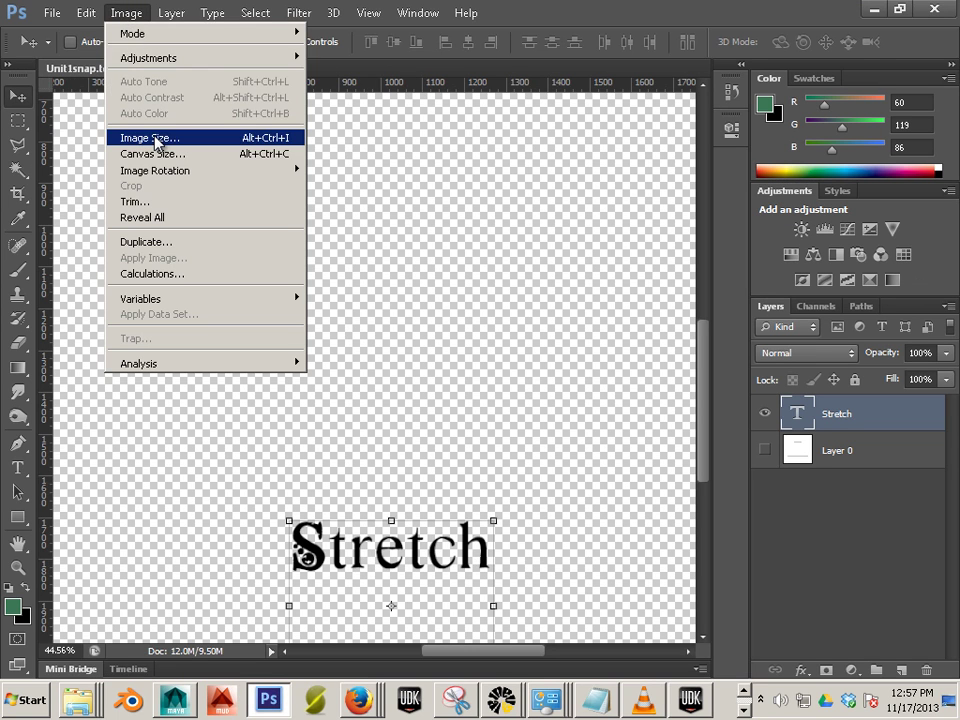
left_click(154, 137)
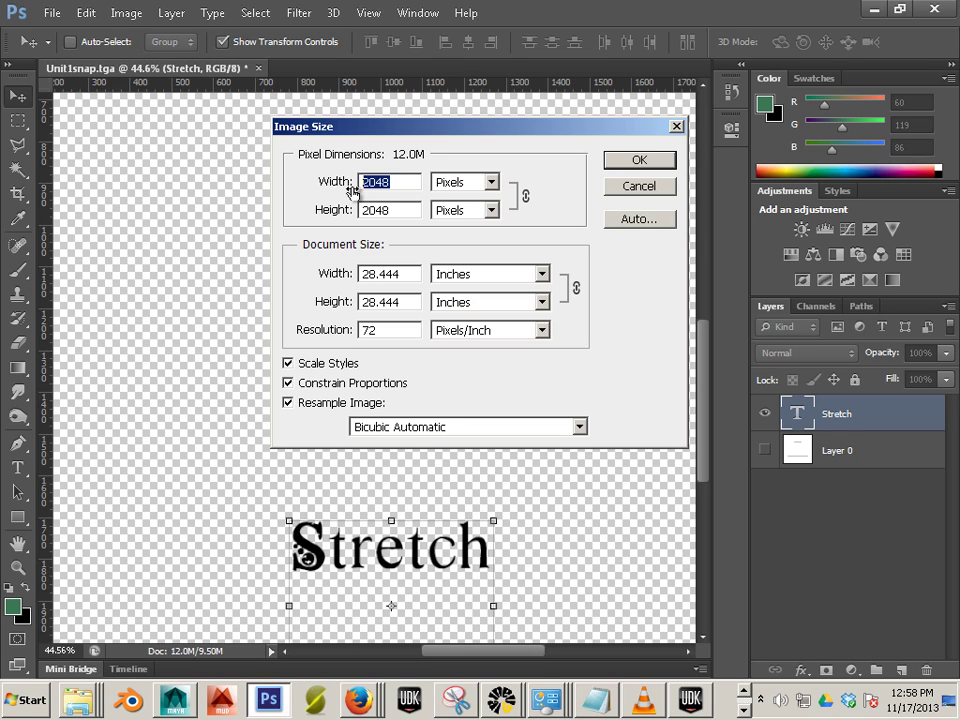
type("512")
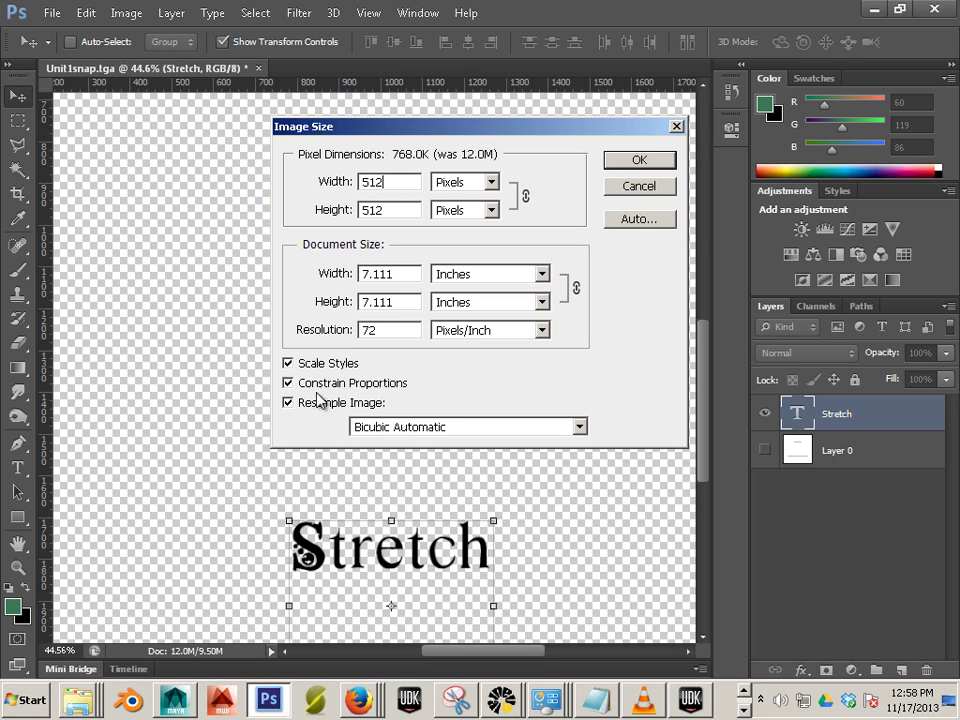
left_click(300, 384)
left_click(330, 212)
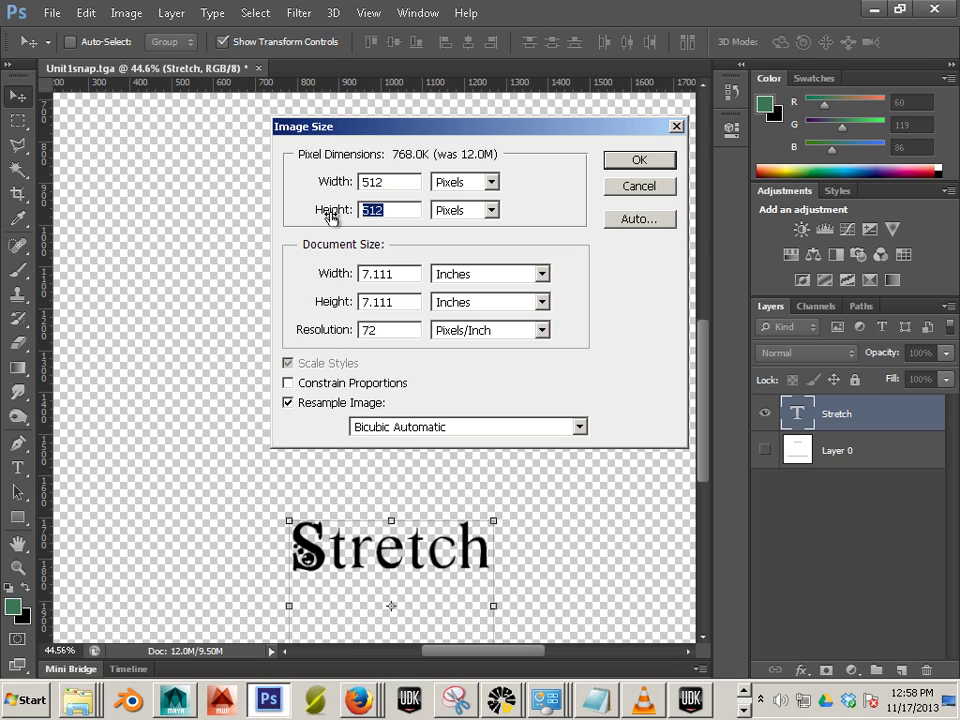
type("2048")
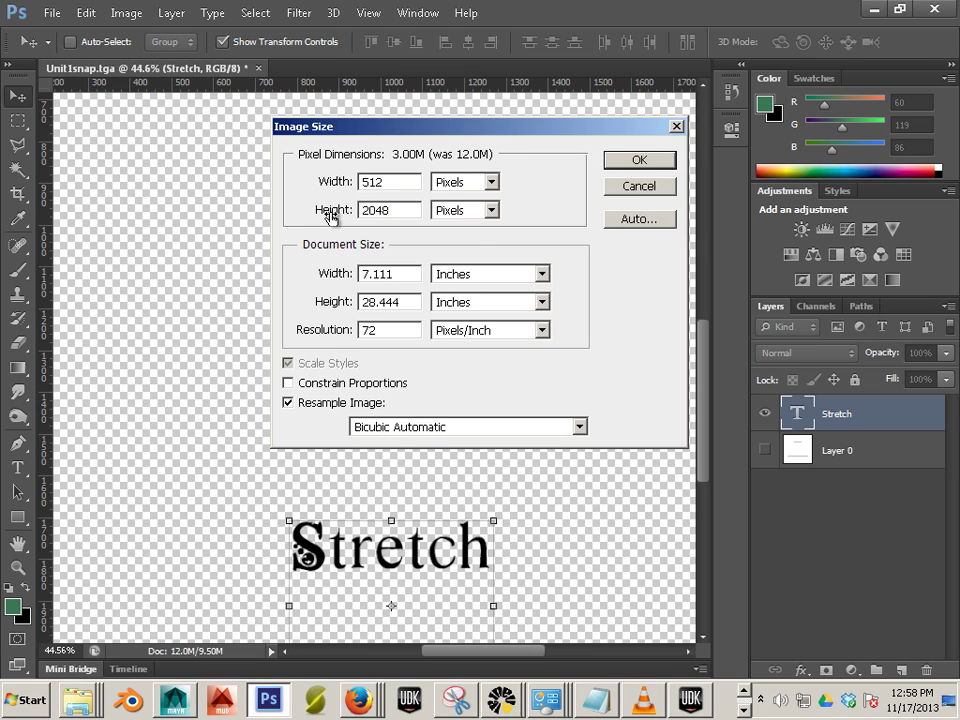
left_click_drag(391, 184, 350, 212)
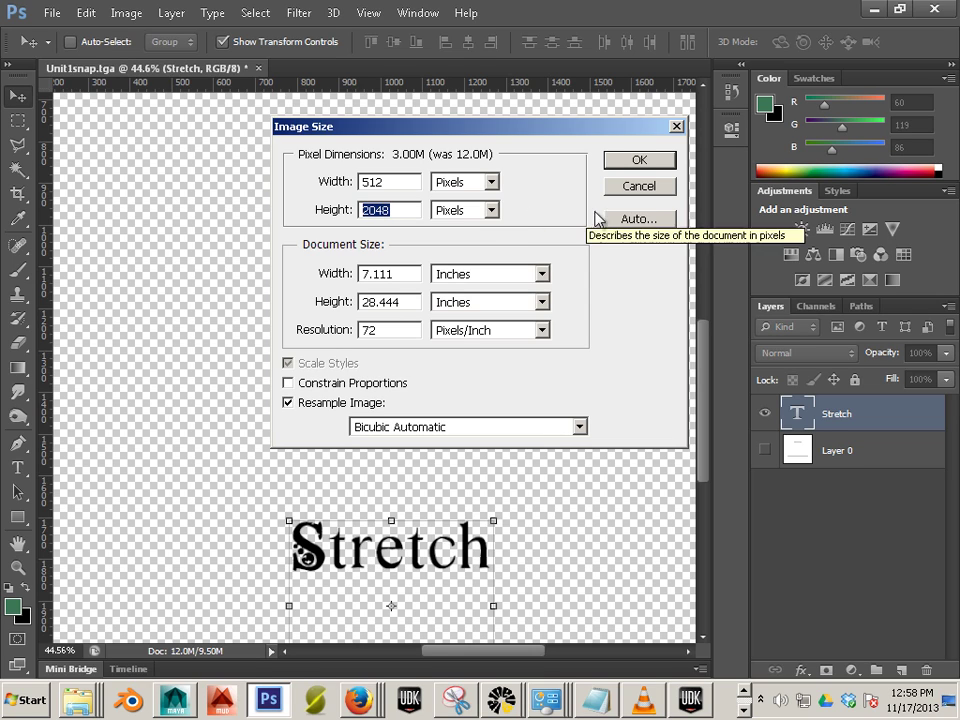
left_click(643, 189)
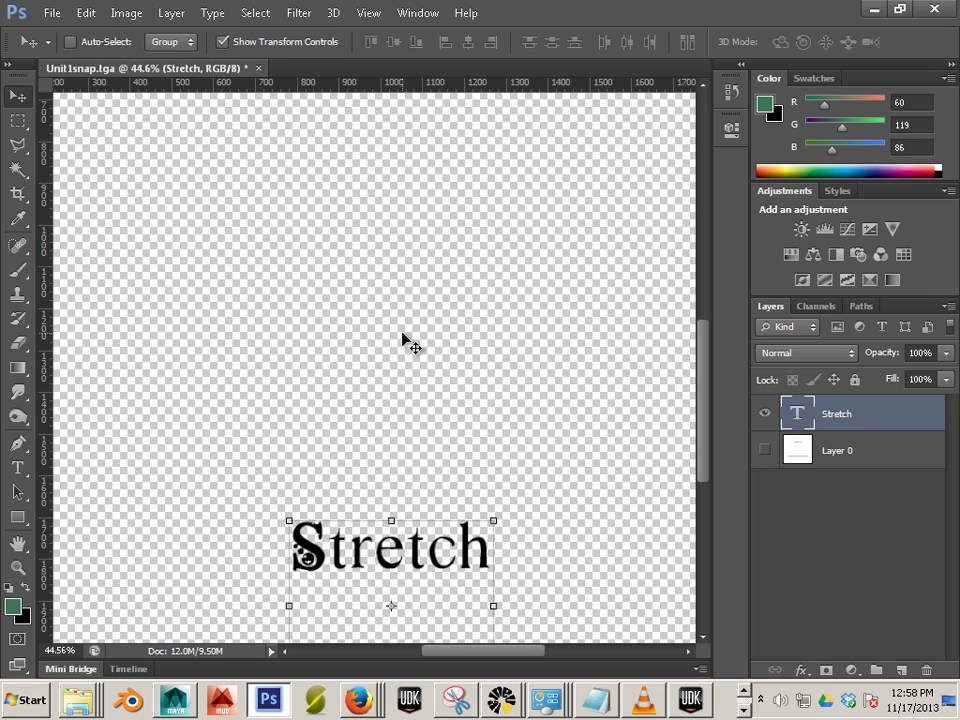
- Return to Maya, scale the UV shell down to about half its size over the "Stretch" text, and check the lettering on the cube
mouse_move(692, 703)
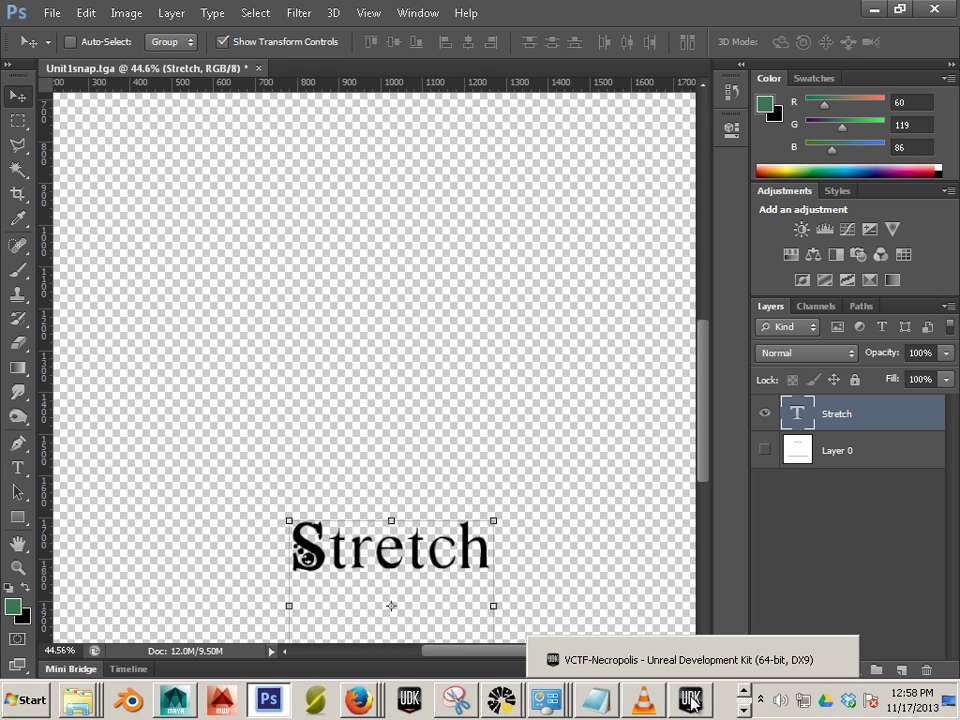
left_click(269, 695)
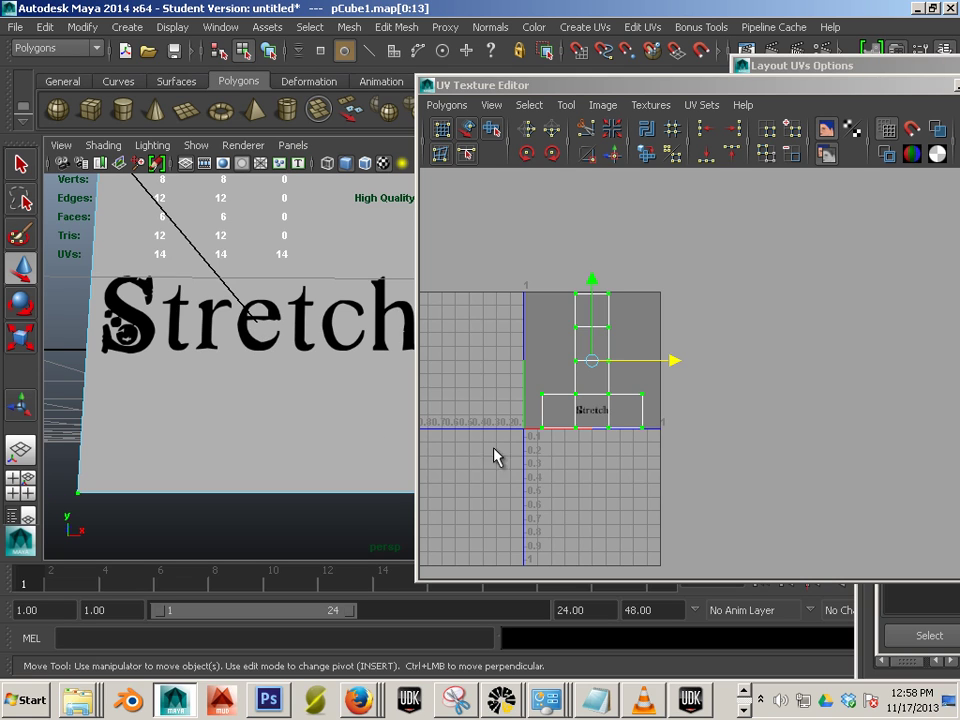
right_click_drag(497, 454, 489, 407, "alt")
left_click(28, 335)
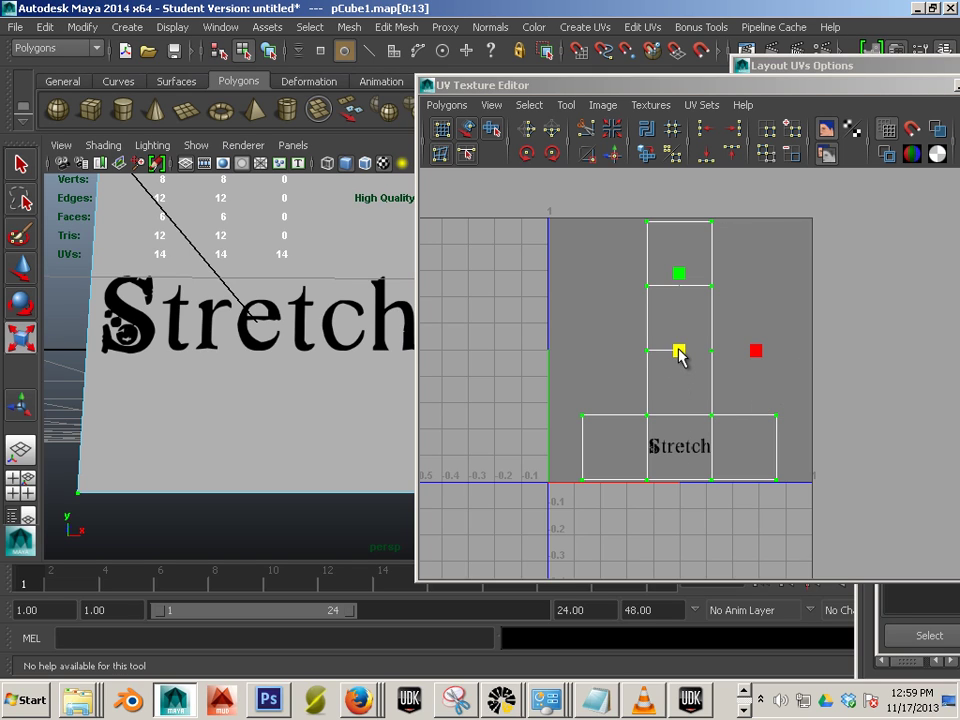
left_click_drag(679, 356, 679, 397)
key("w")
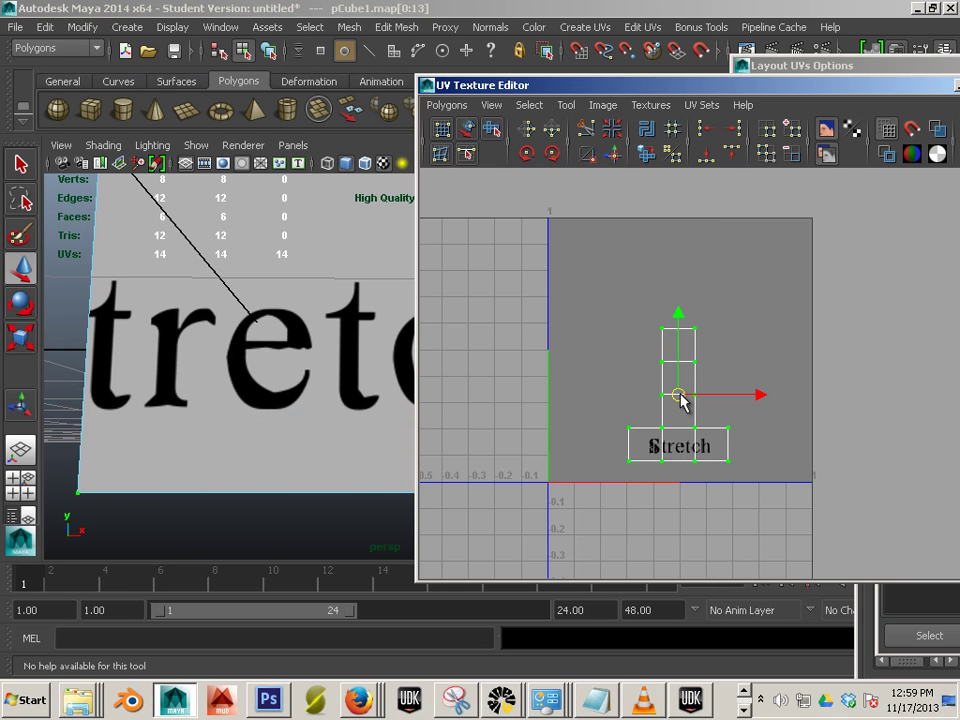
left_click_drag(294, 377, 335, 405, "alt")
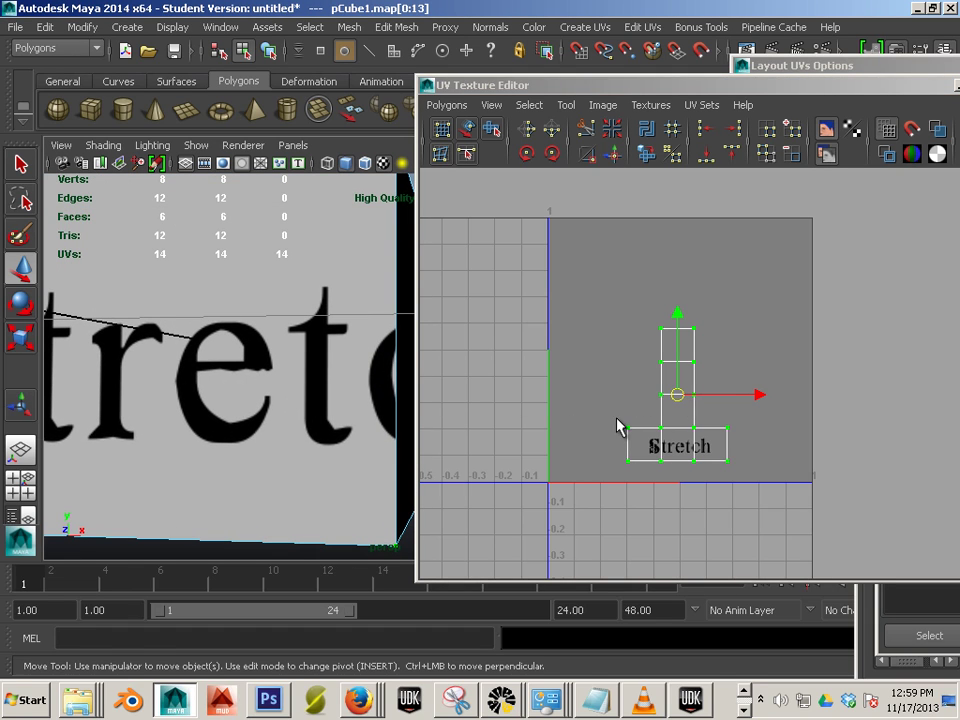
- Scale the UV shell down further to about 0.4 times its size, clear of the "Stretch" text
key("r")
left_click_drag(677, 396, 716, 452)
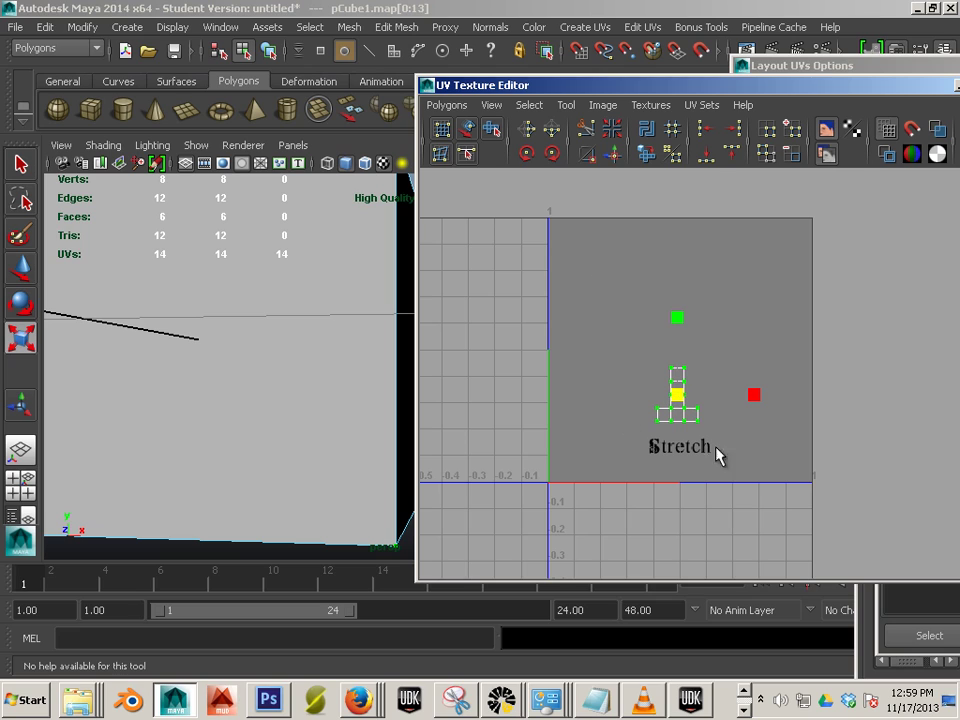
left_click(440, 108)
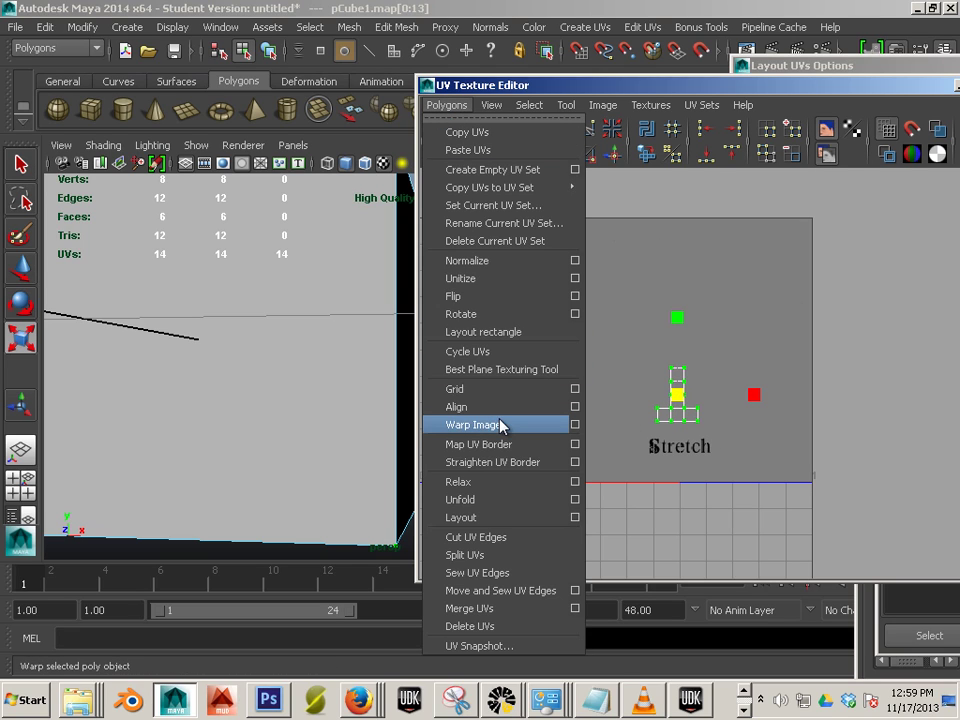